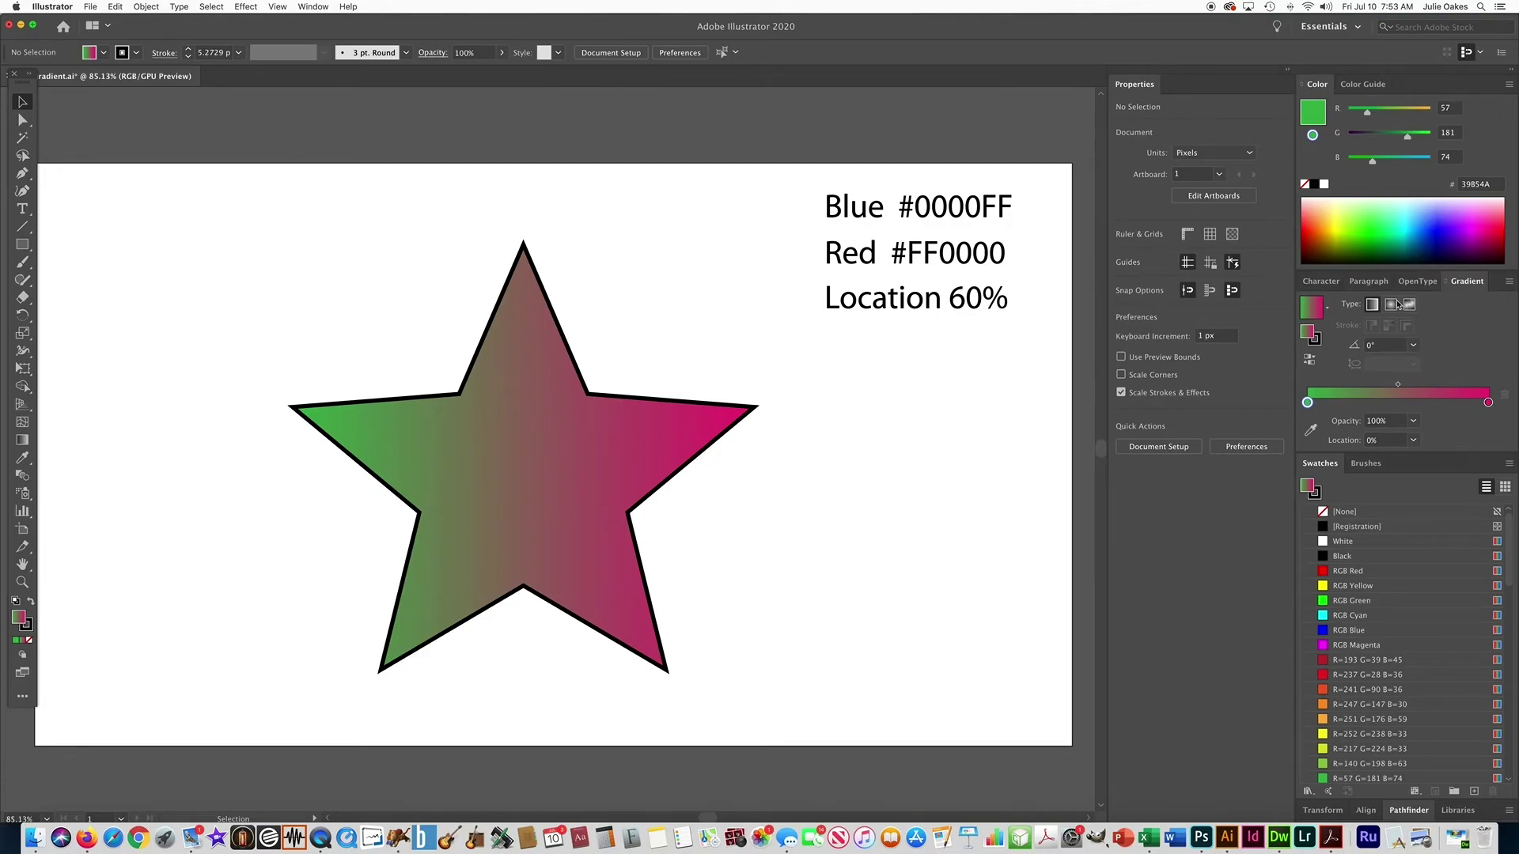
Step: Select the star and change the gradient's left stop from green to blue #0000FF
click(320, 6)
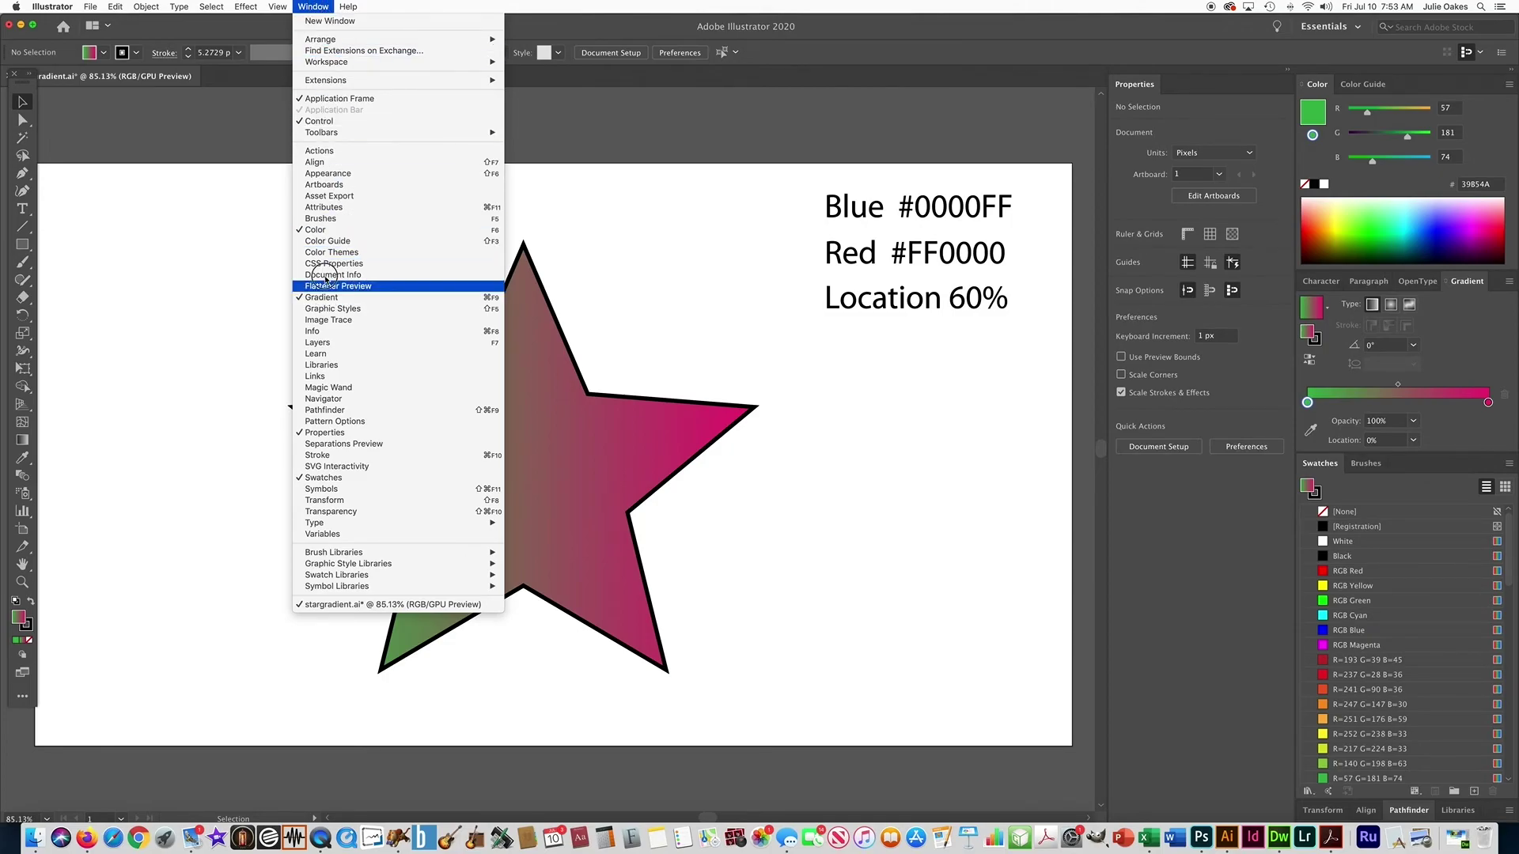
click(326, 8)
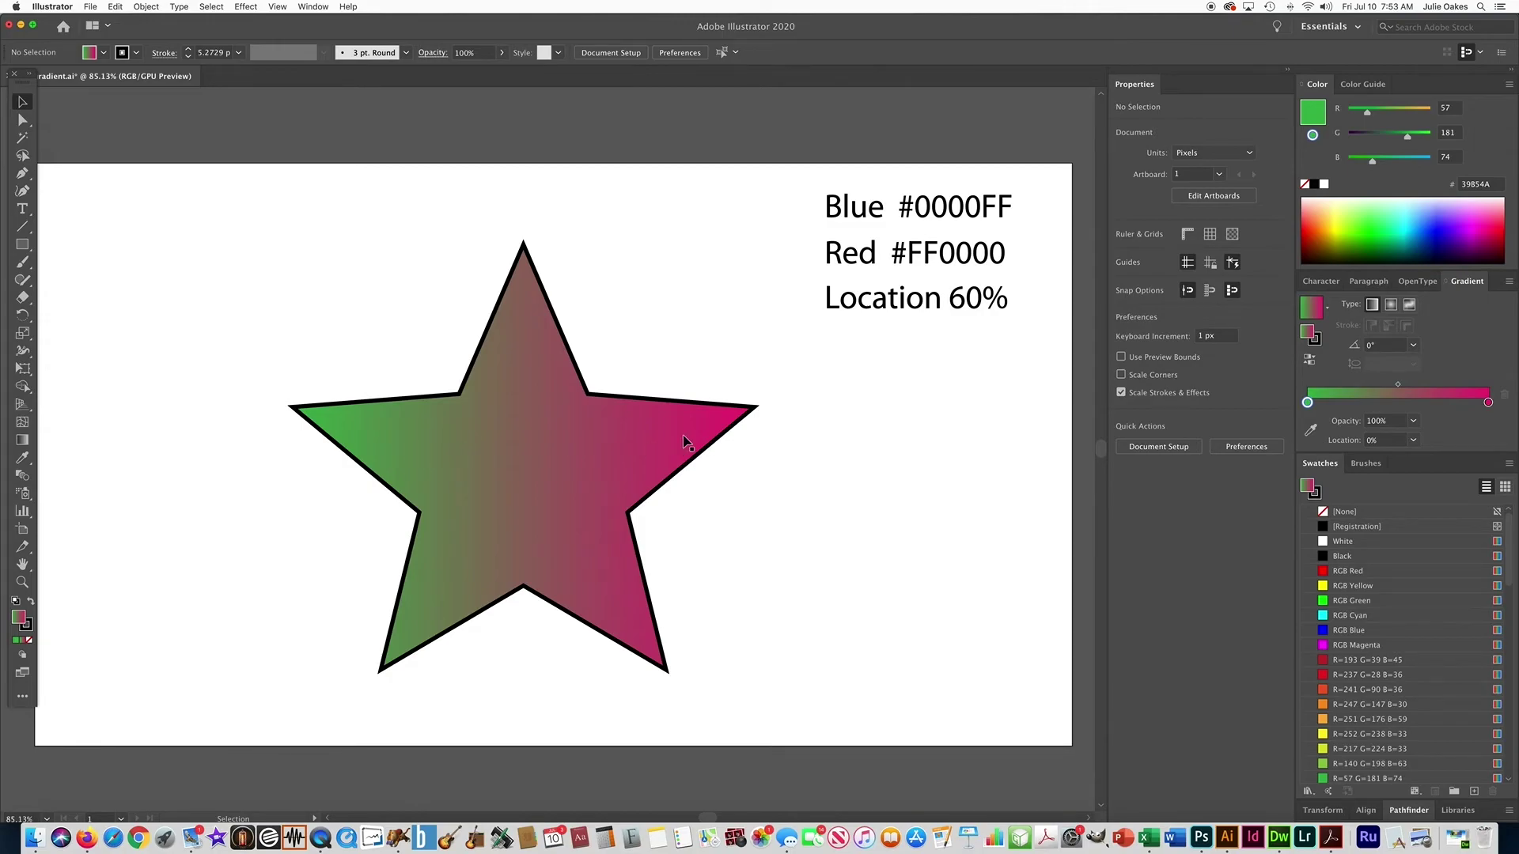
click(449, 451)
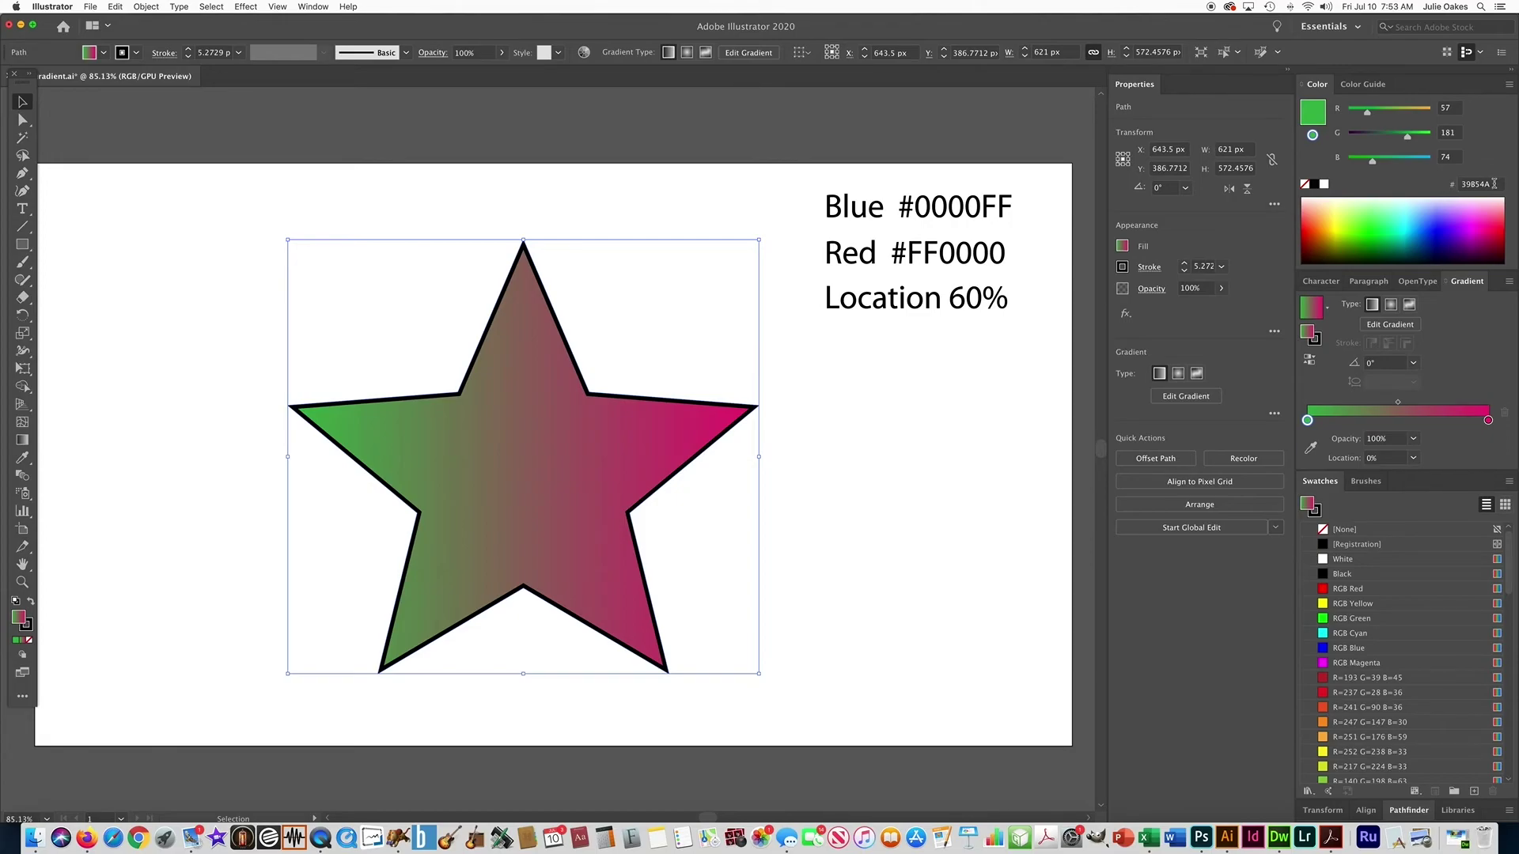
drag(1496, 184, 1454, 184)
text(0000FF)
key(Return)
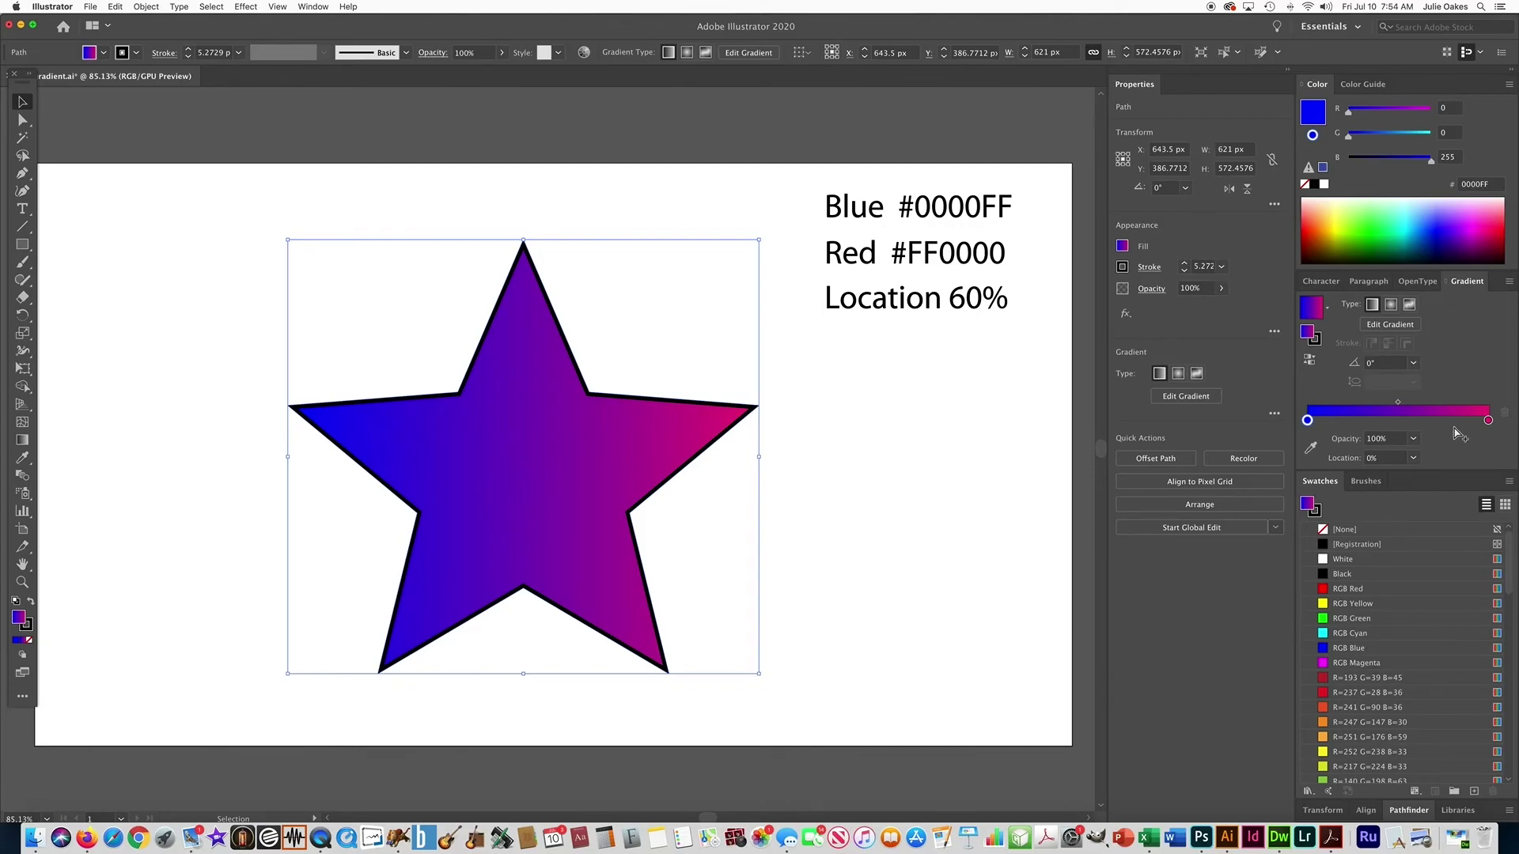
Step: Recolour the right gradient stop from magenta to red #FF0000
click(1488, 421)
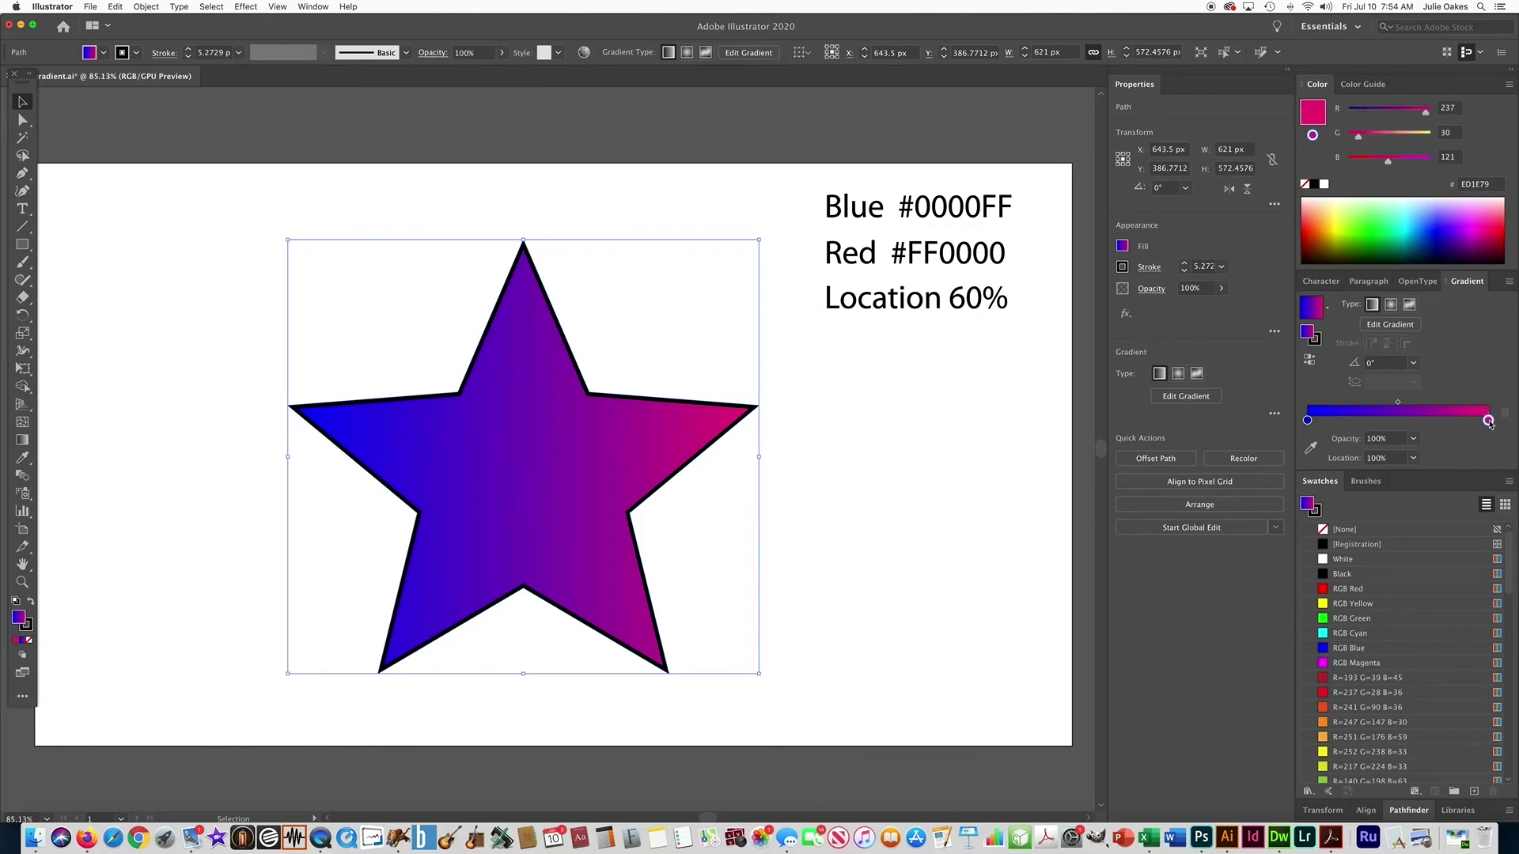
click(1492, 184)
text(FF0000)
key(Return)
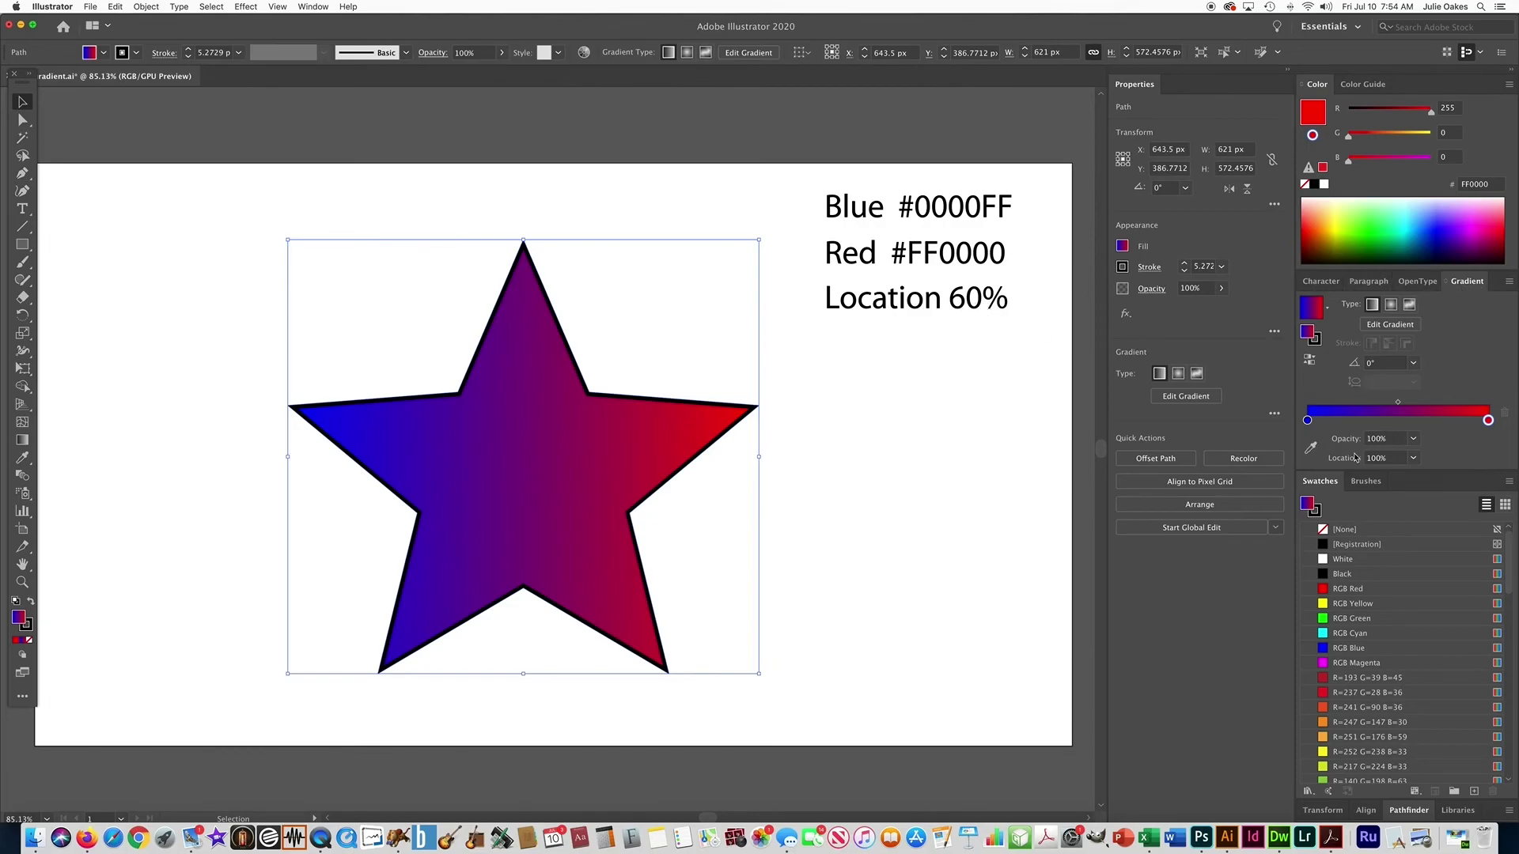
Step: Set the red stop's location to 60% and deselect the star
click(1414, 459)
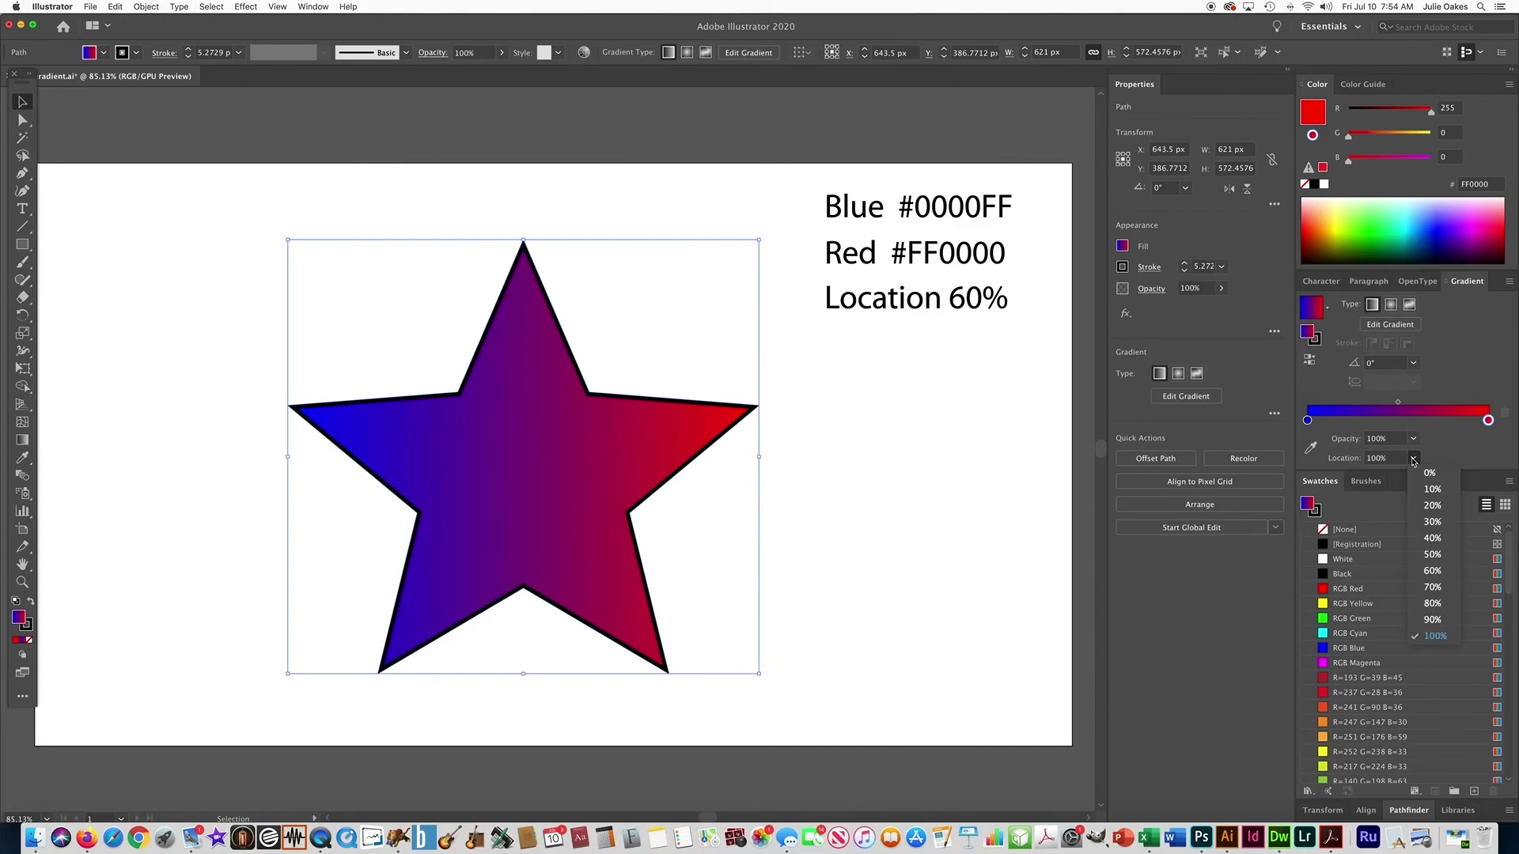
click(1433, 571)
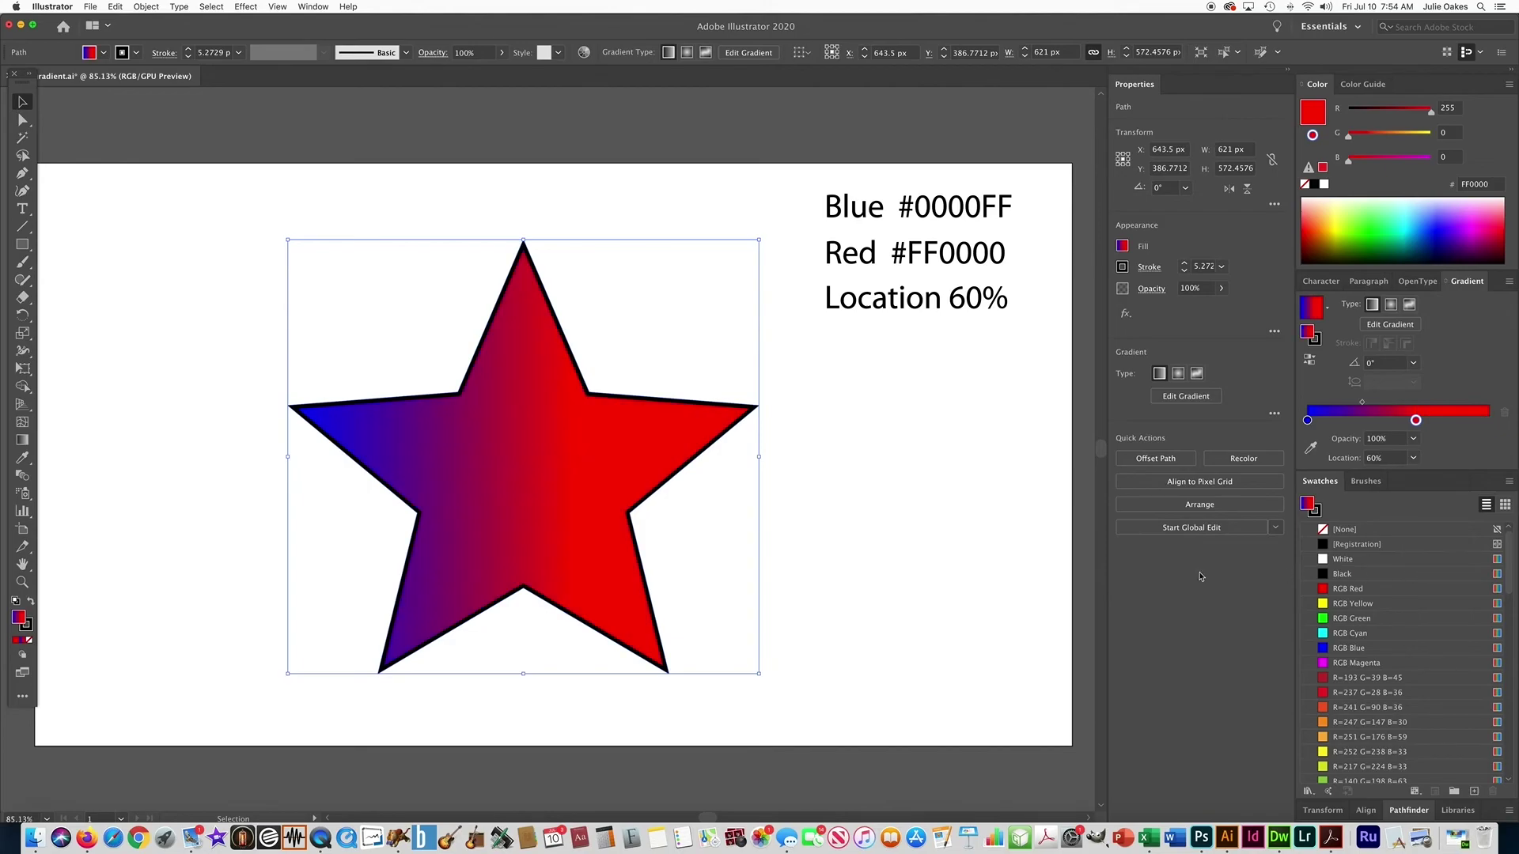
click(1013, 573)
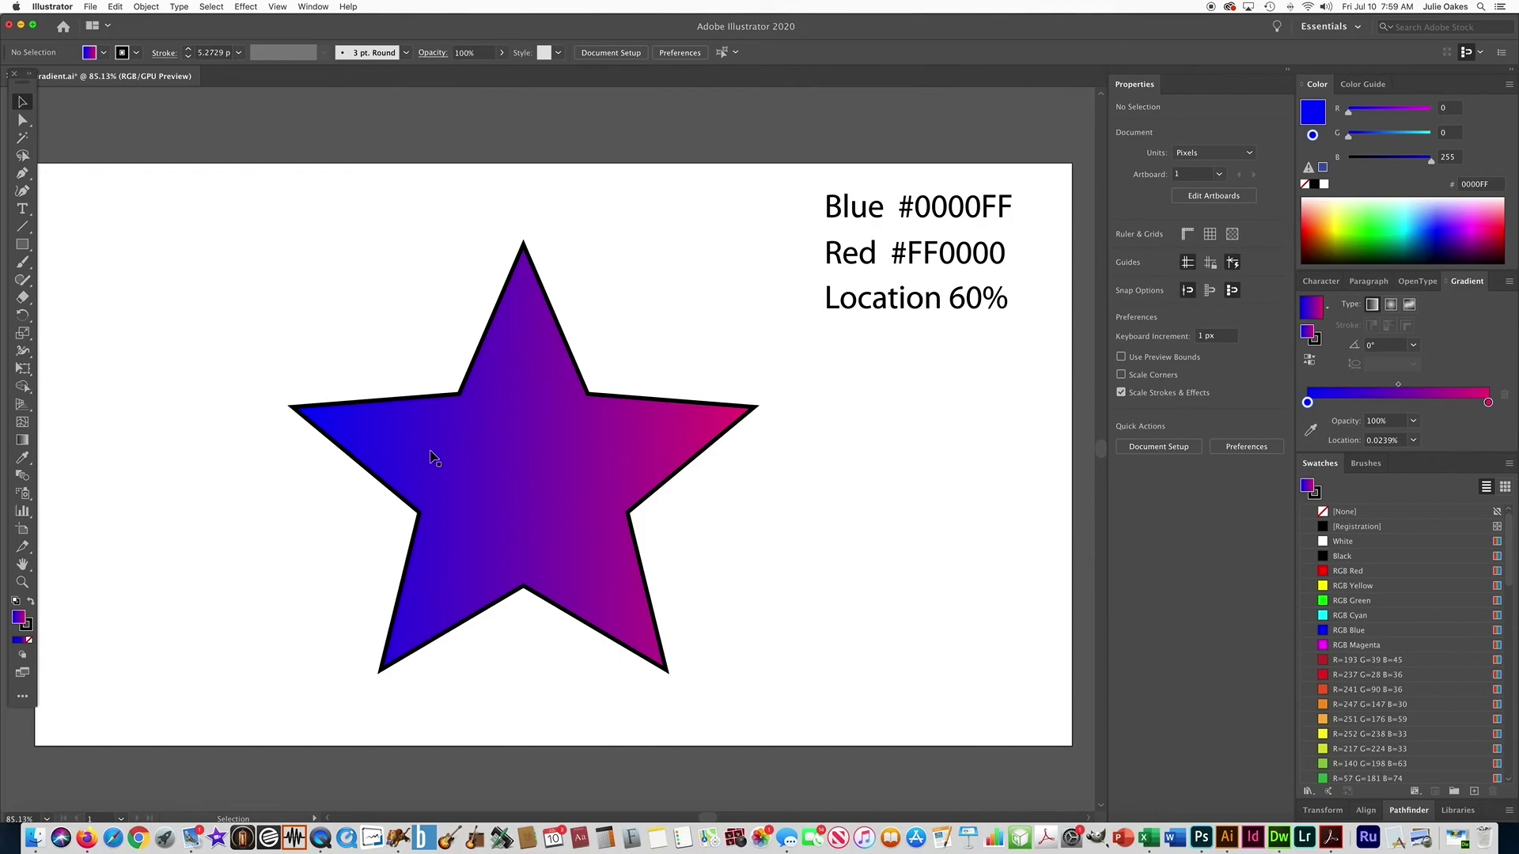
Step: Recolour the stops orange (left) and dark red (right), moving the midpoint to 45.213%
click(484, 468)
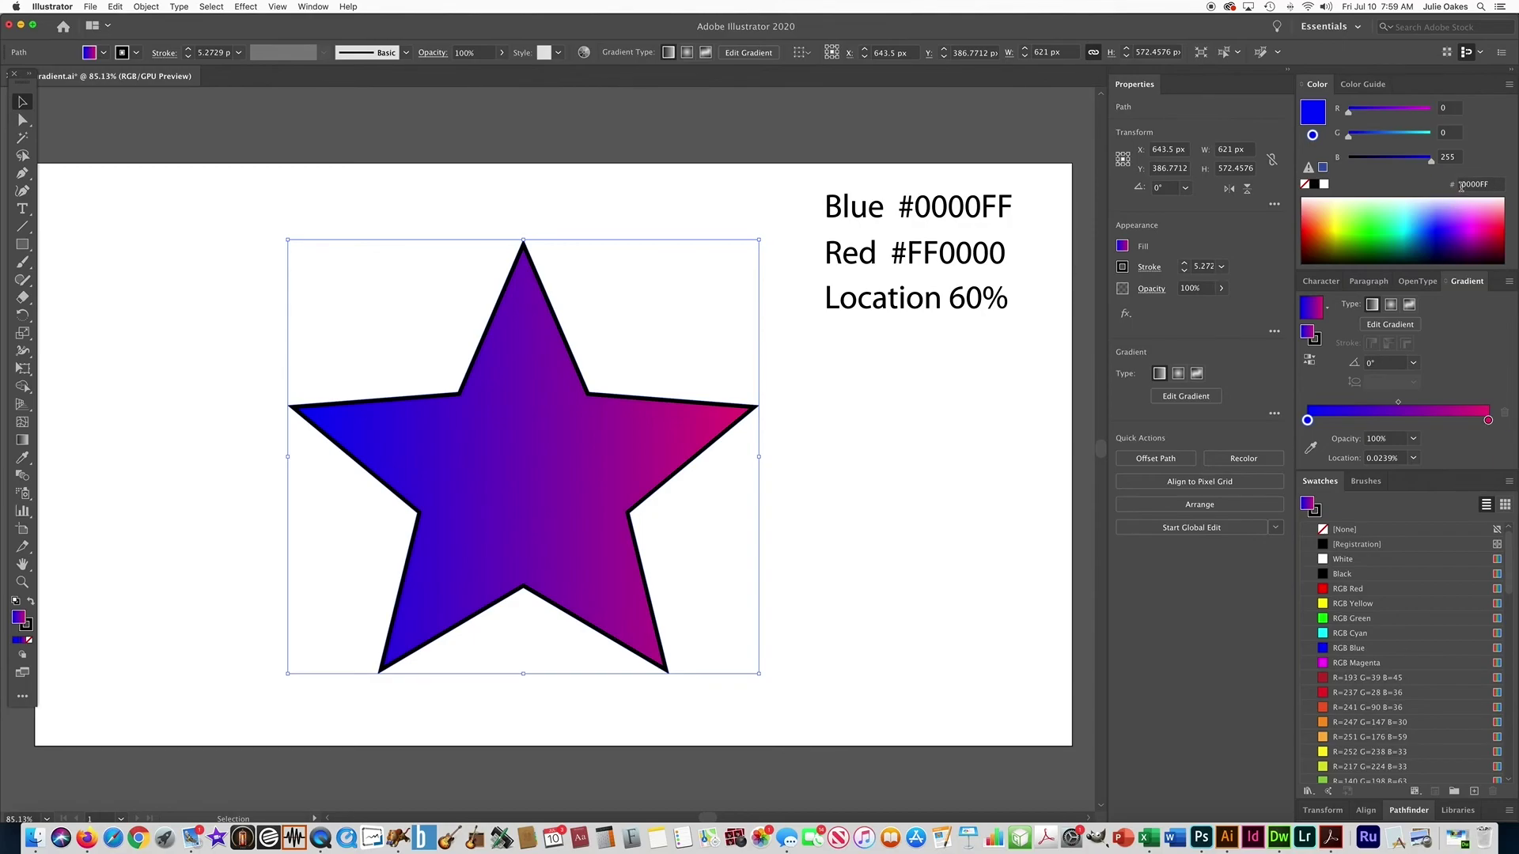
click(1488, 420)
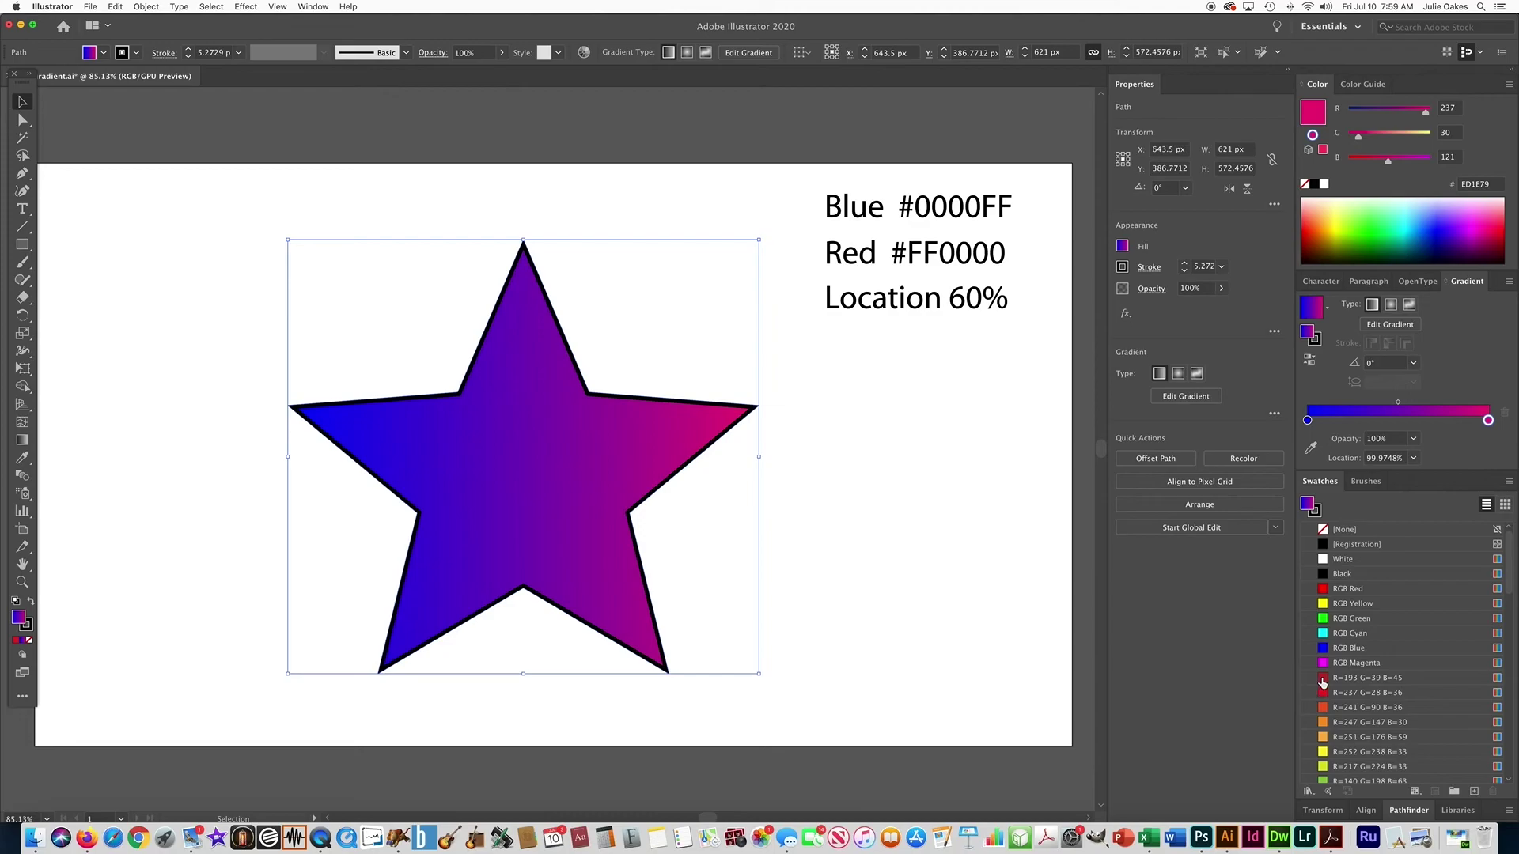
drag(1322, 682, 1489, 420)
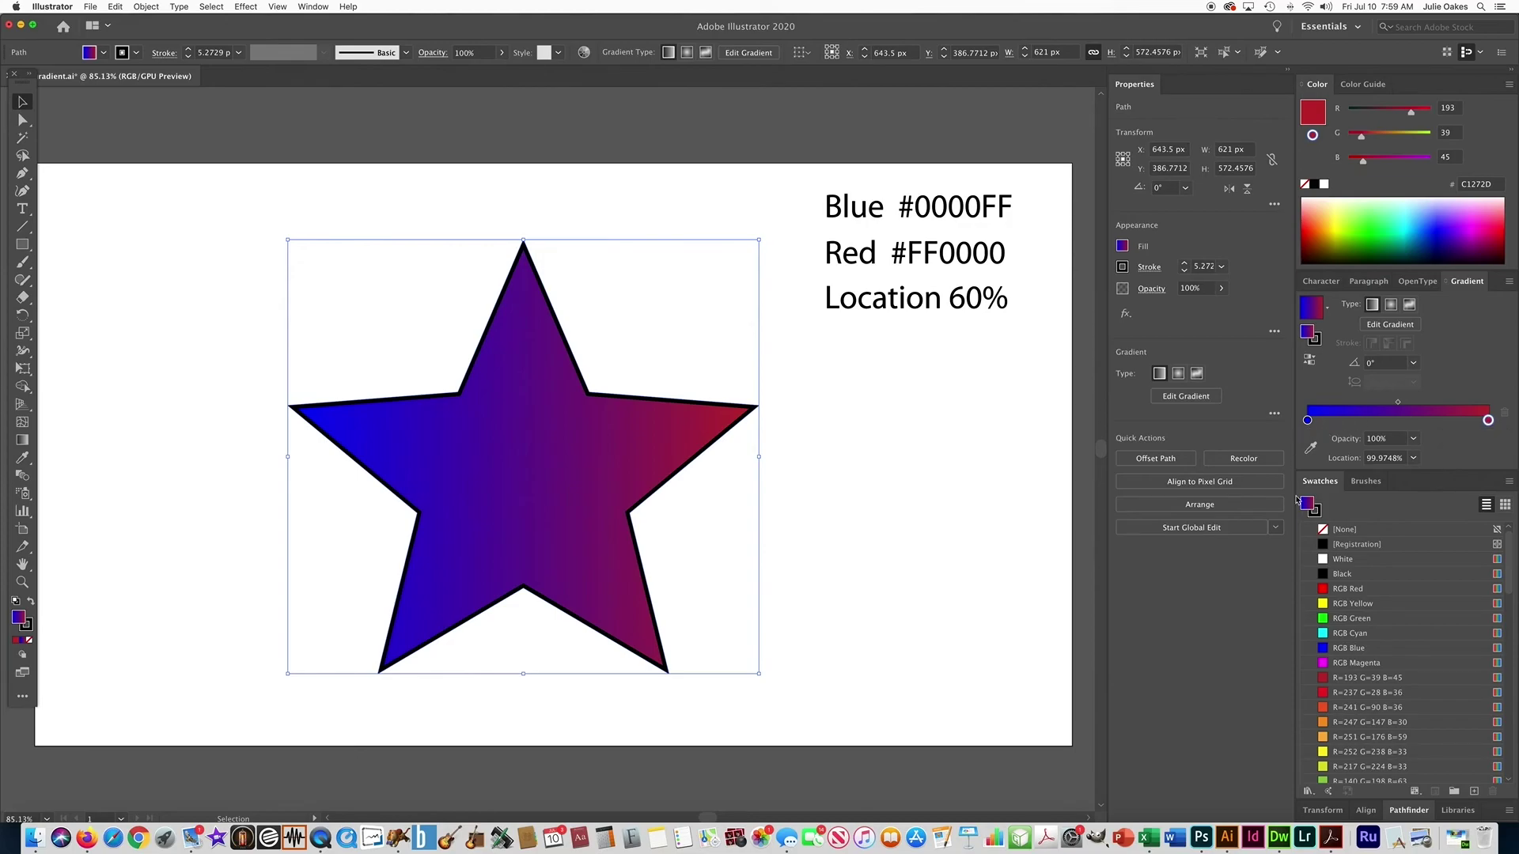
drag(1322, 742, 1308, 421)
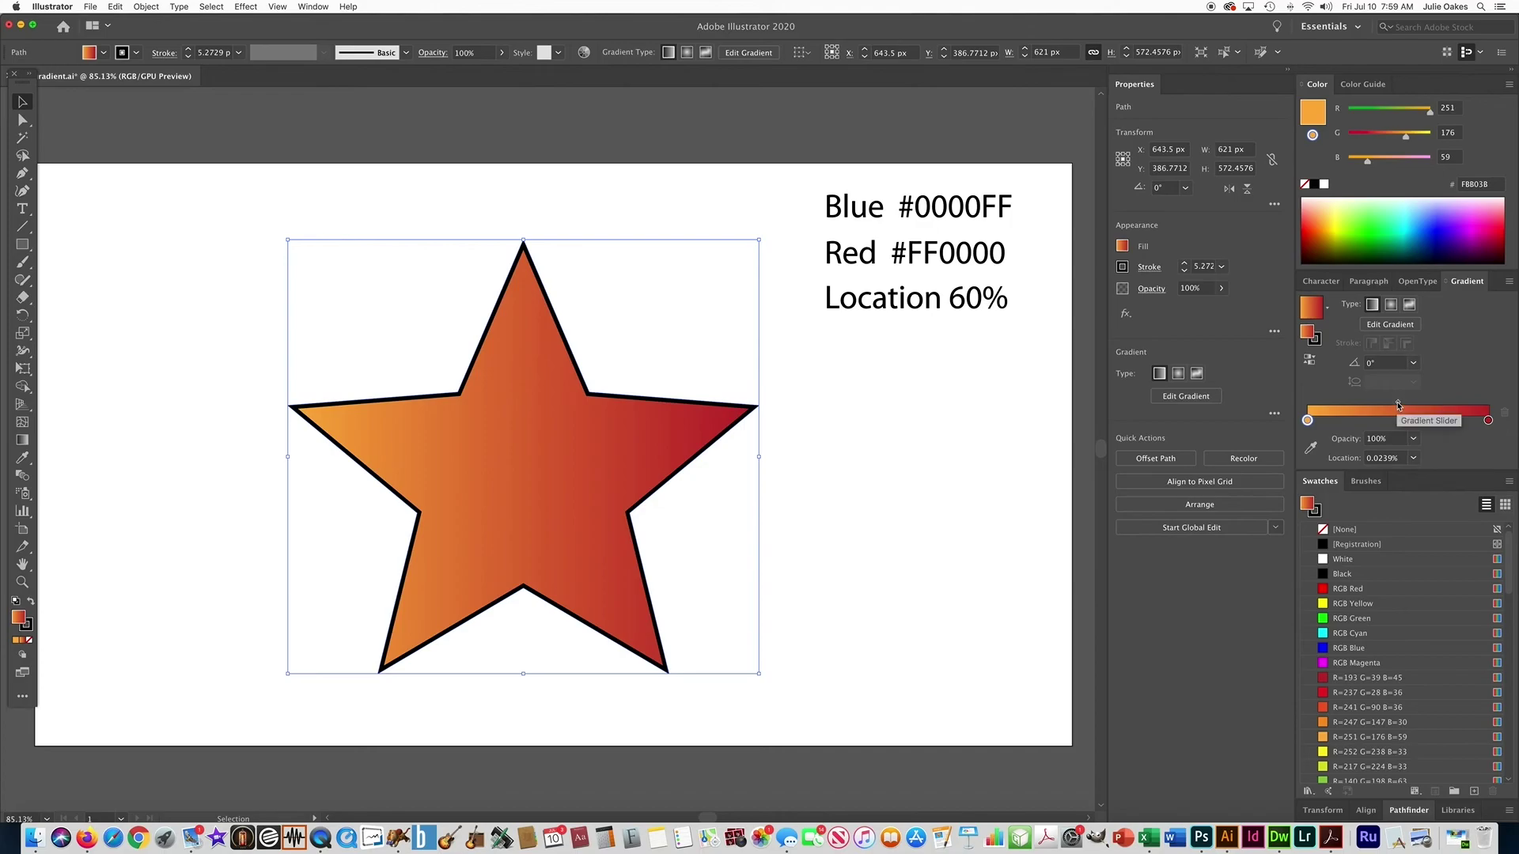
mouse_move(1398, 405)
mouse_down()
mouse_move(1354, 405)
mouse_move(1440, 403)
mouse_move(1388, 404)
mouse_up()
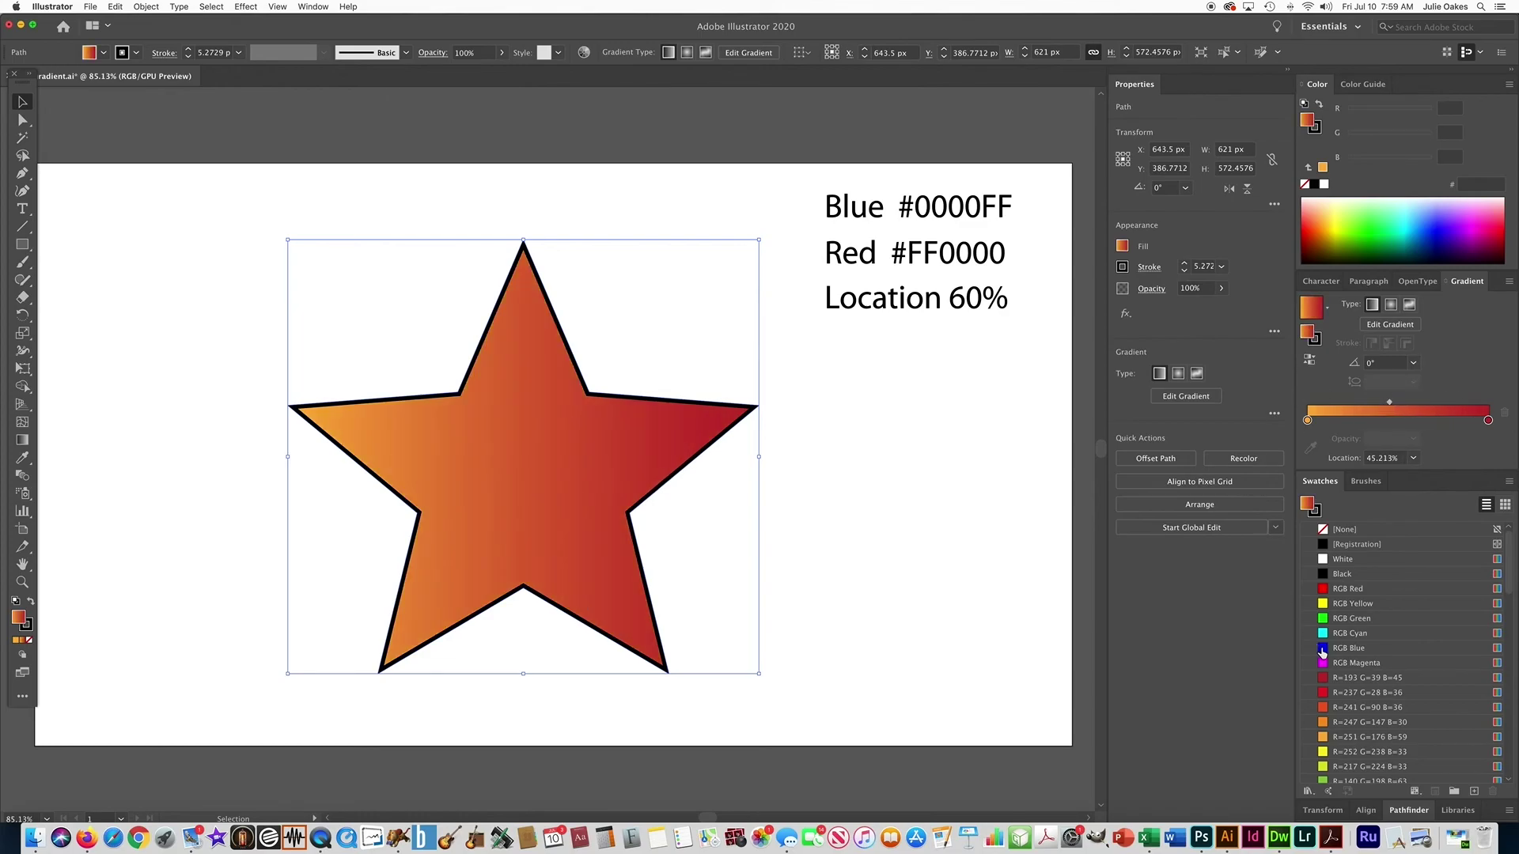
Step: Add an RGB Blue stop, remove the orange stop, and move blue to the far left
drag(1323, 651, 1392, 420)
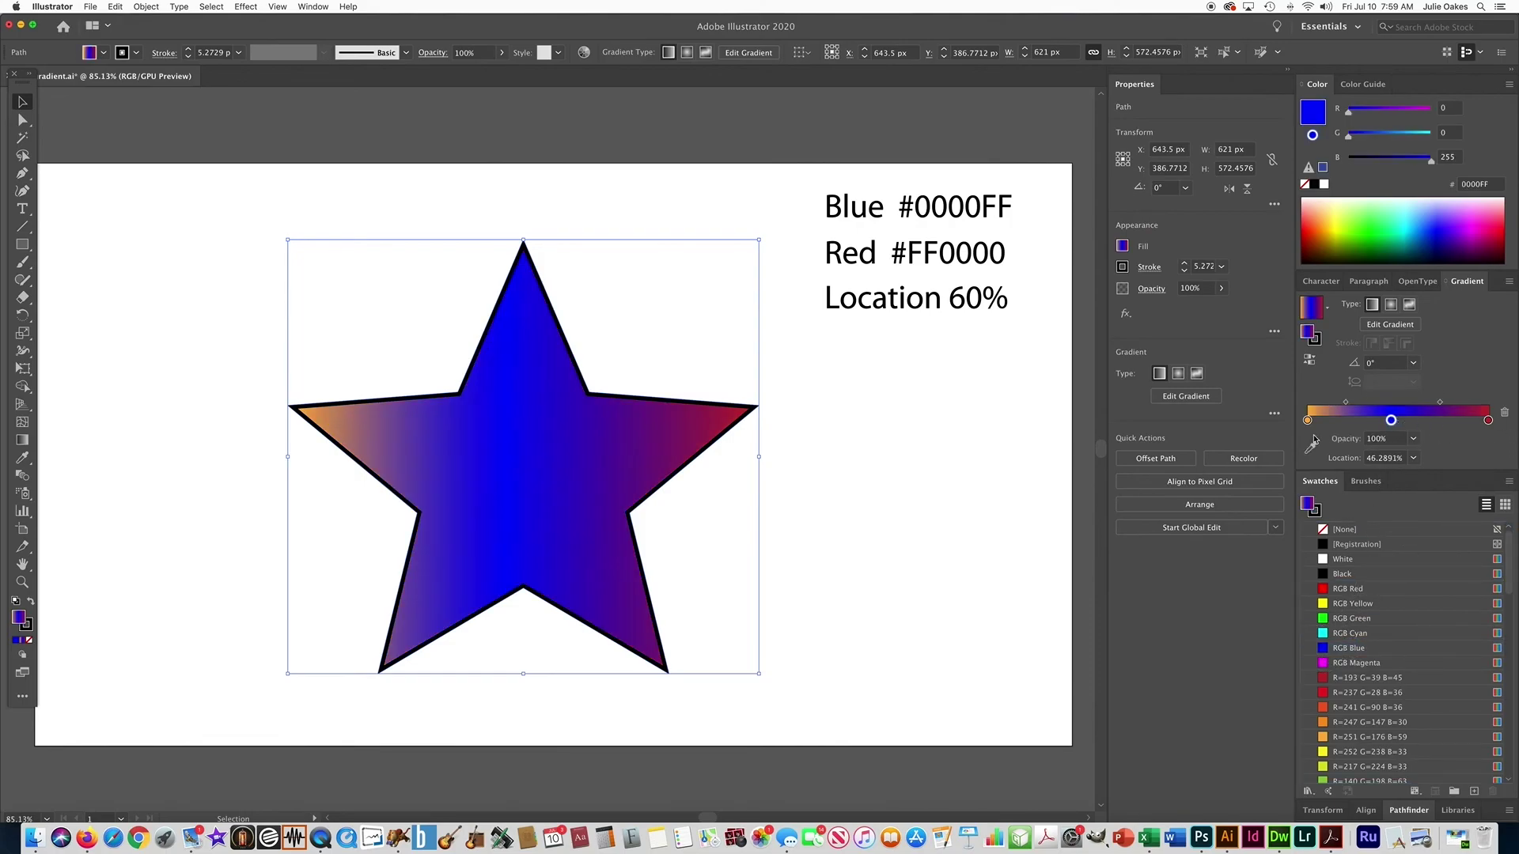
drag(1308, 421, 1307, 443)
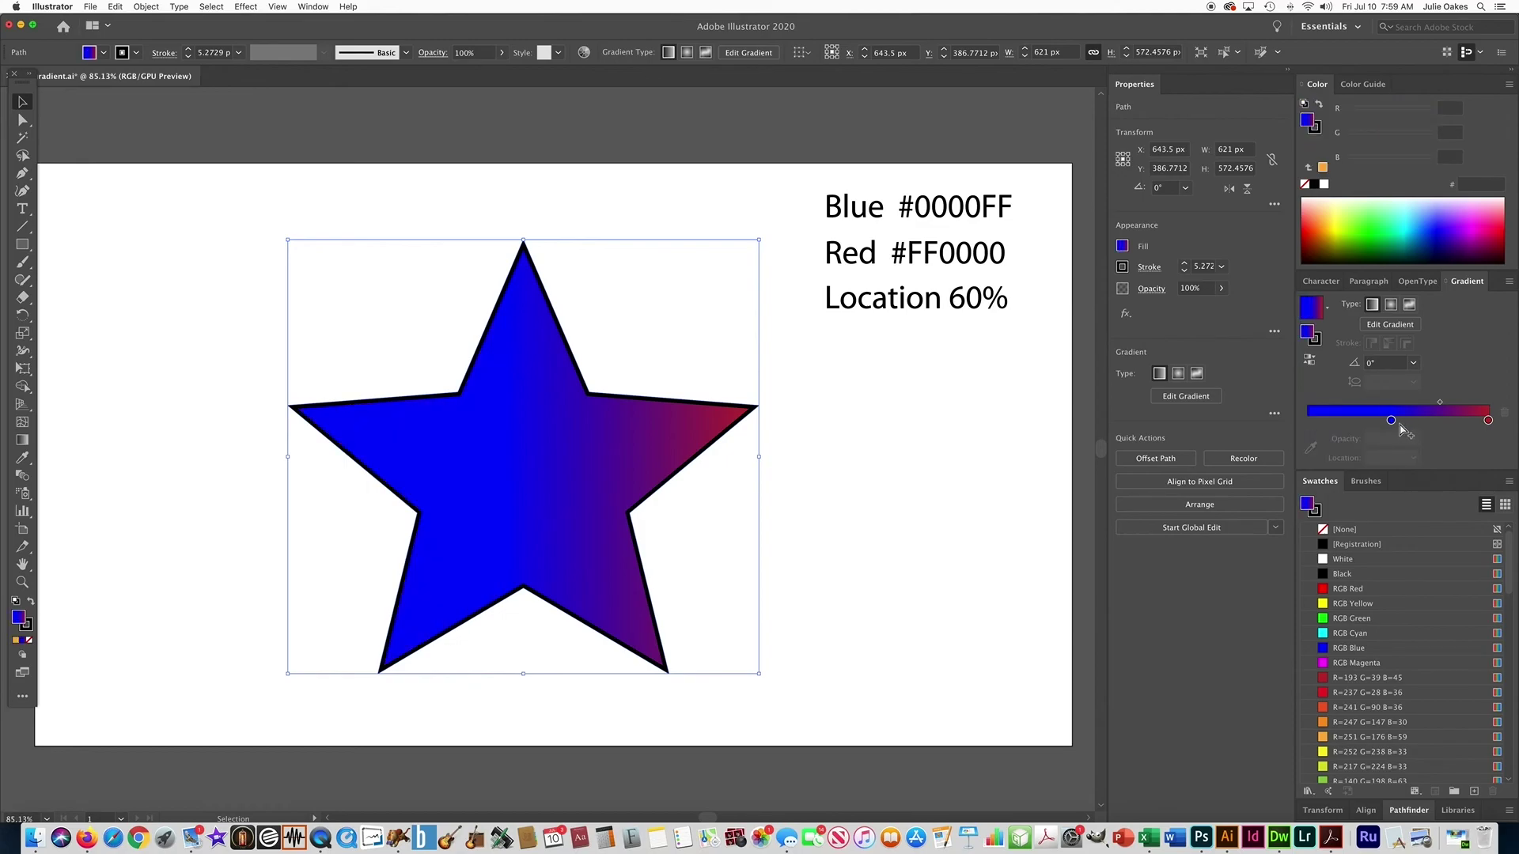
drag(1391, 420, 1450, 420)
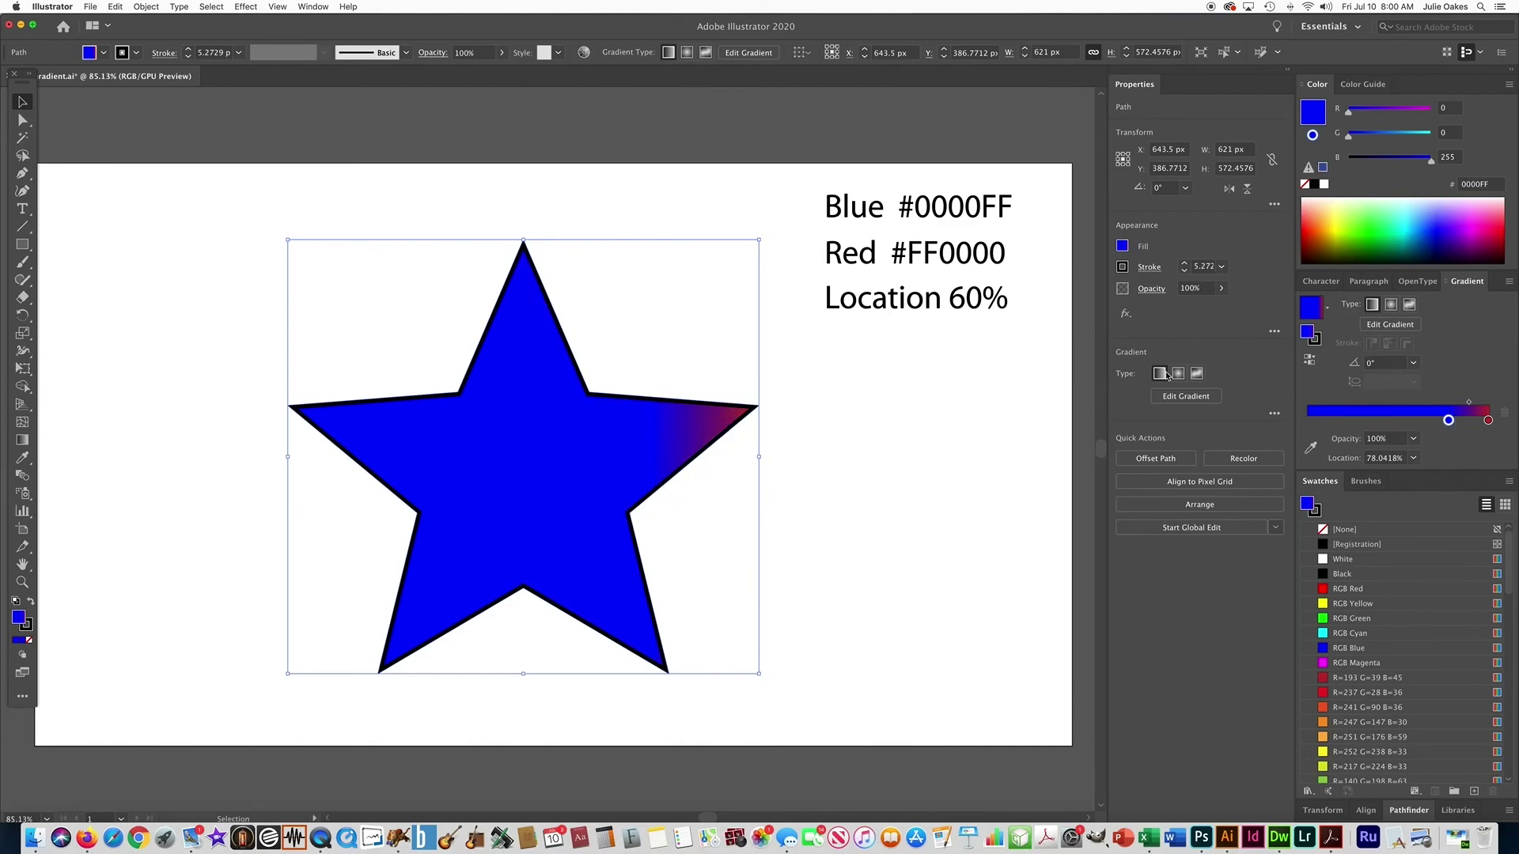
drag(1448, 421, 1303, 425)
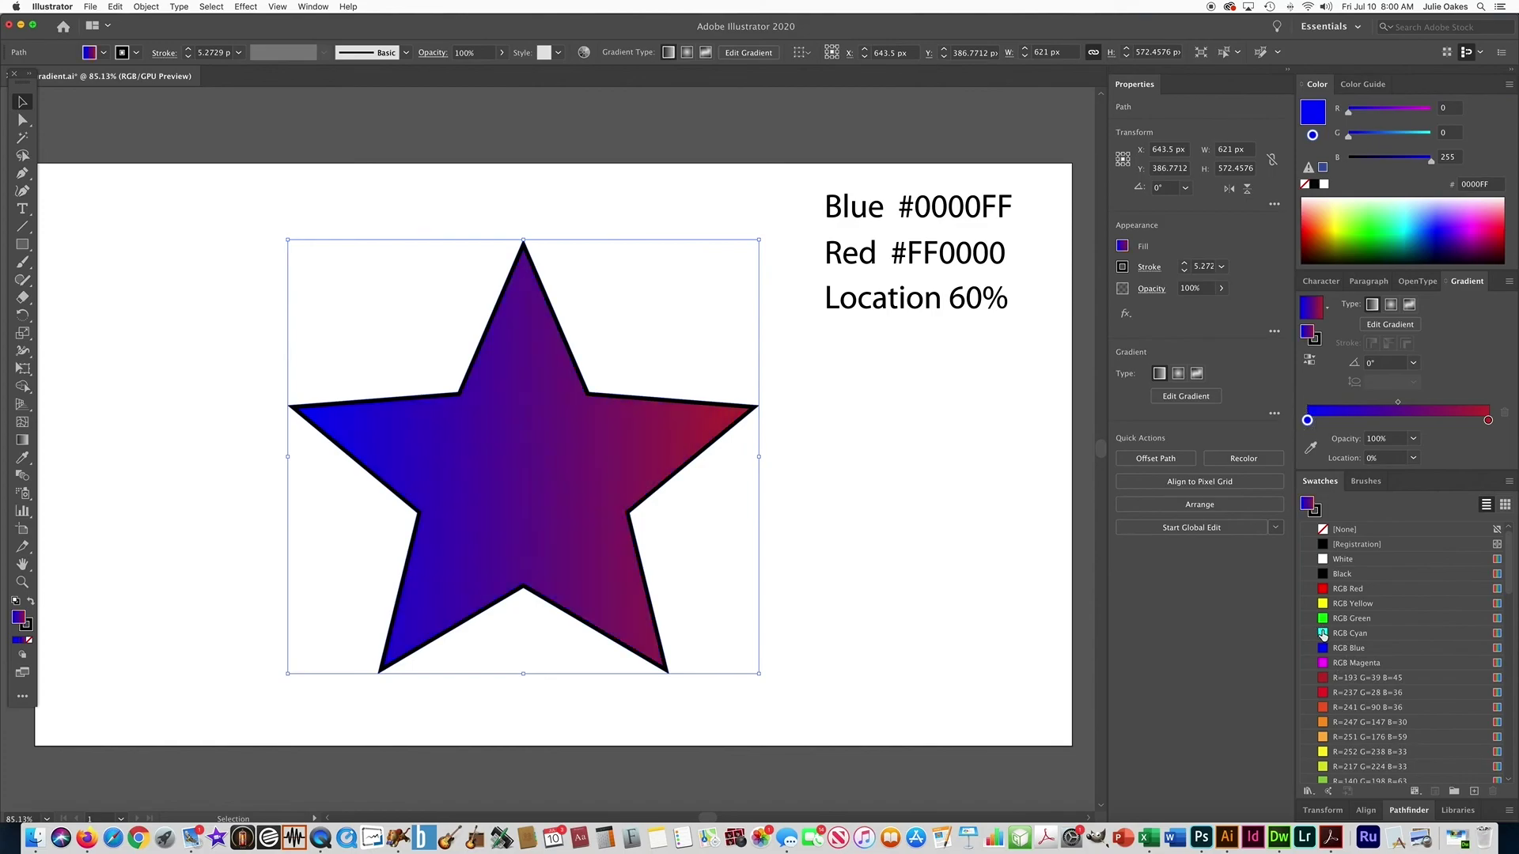
Step: Add RGB Cyan and RGB Yellow stops between the blue and red ends
drag(1323, 635, 1398, 420)
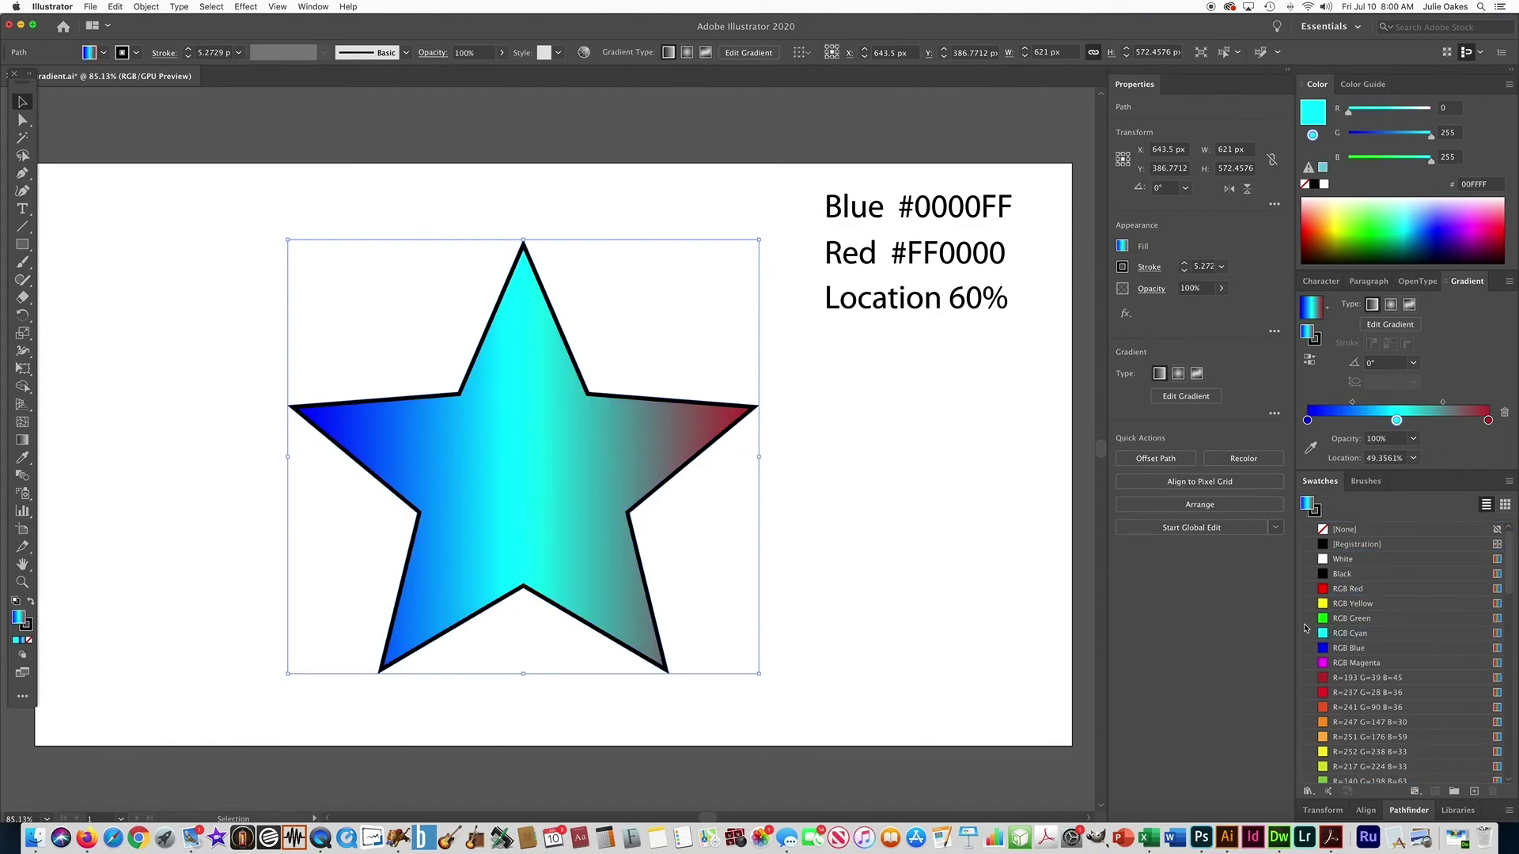
drag(1323, 605, 1379, 405)
click(1396, 420)
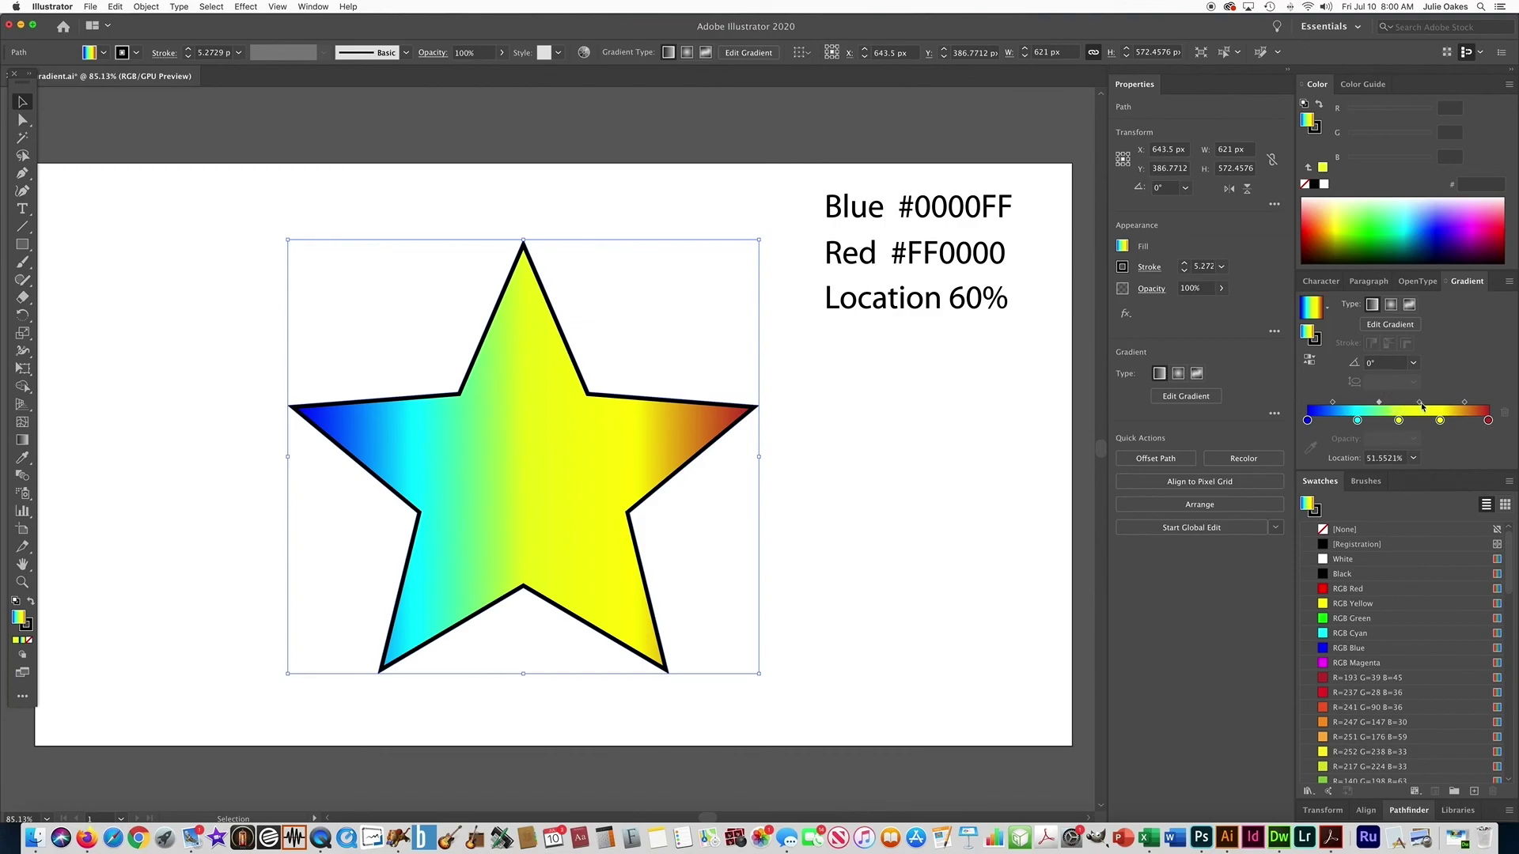
Step: Switch the star's gradient type to Radial, then back to Linear
click(1391, 307)
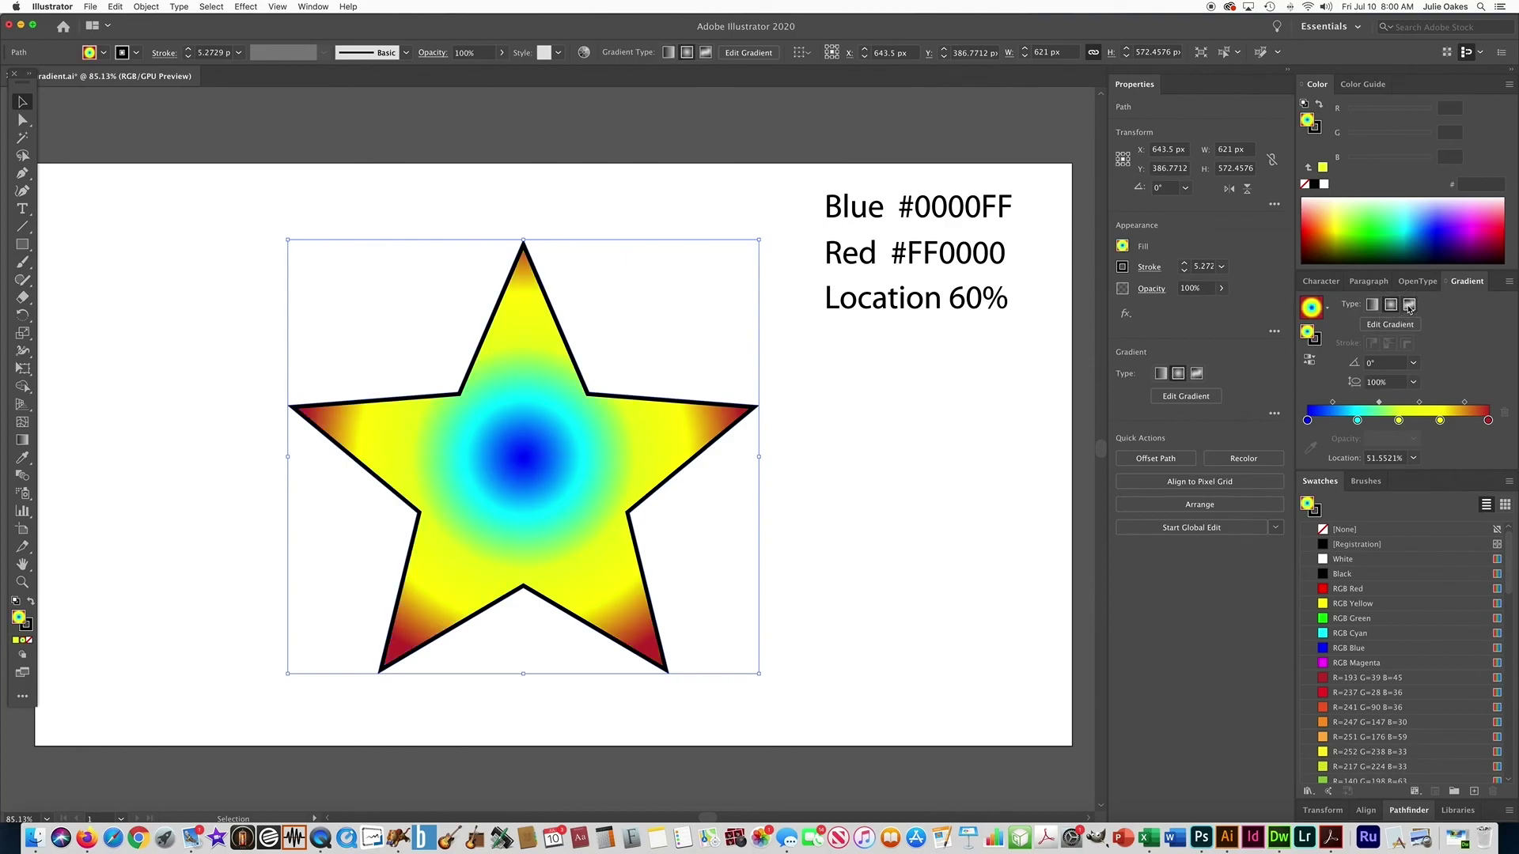
click(1373, 306)
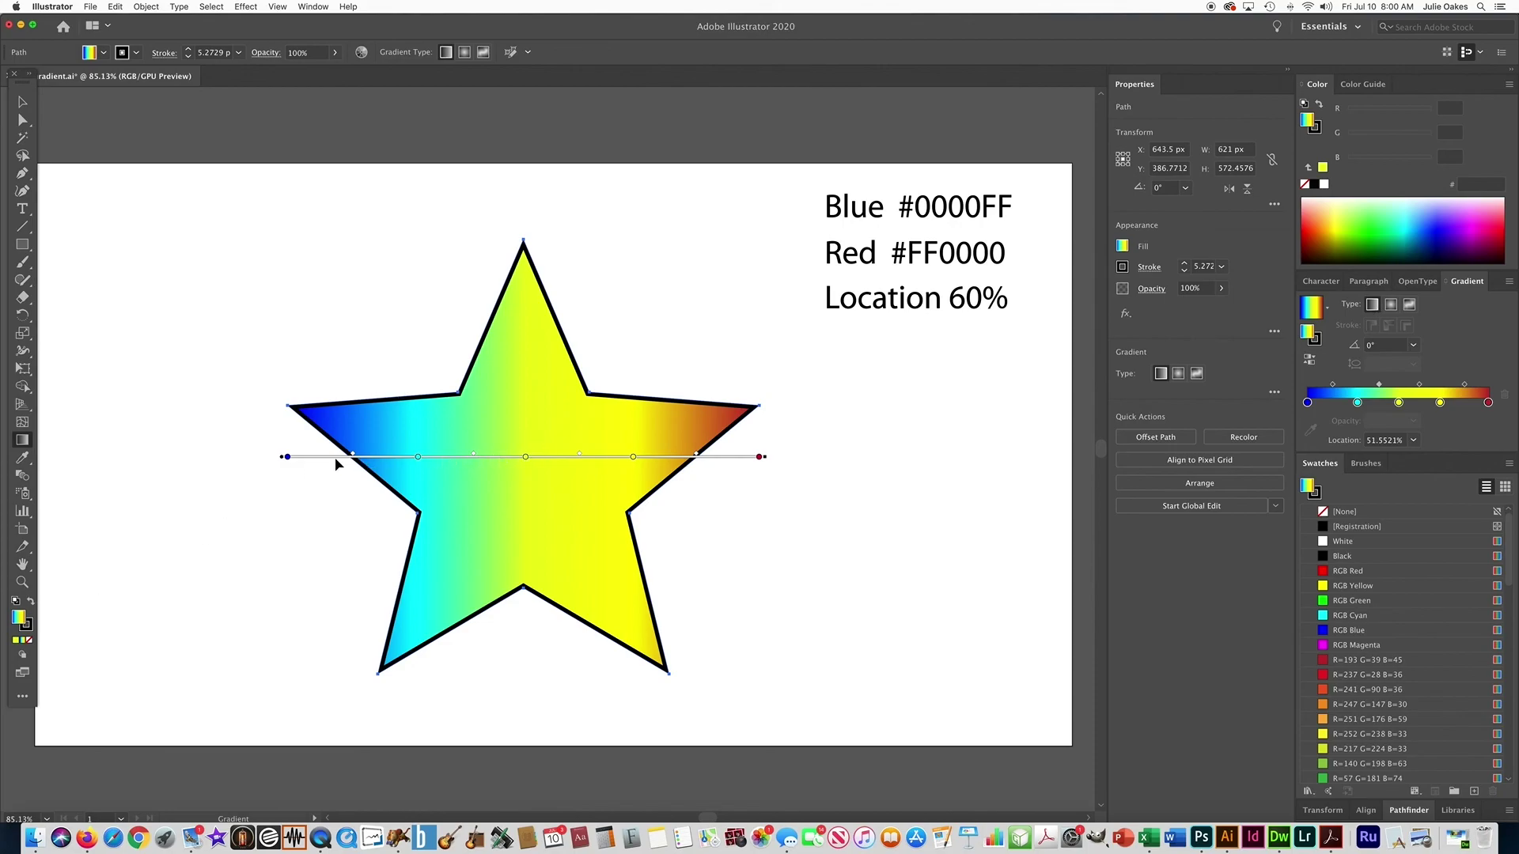
Step: On the canvas gradient bar, move cyan right and yellow to about 49.92%
mouse_move(419, 458)
mouse_down()
mouse_move(476, 461)
mouse_move(384, 461)
mouse_move(442, 460)
mouse_up()
click(627, 459)
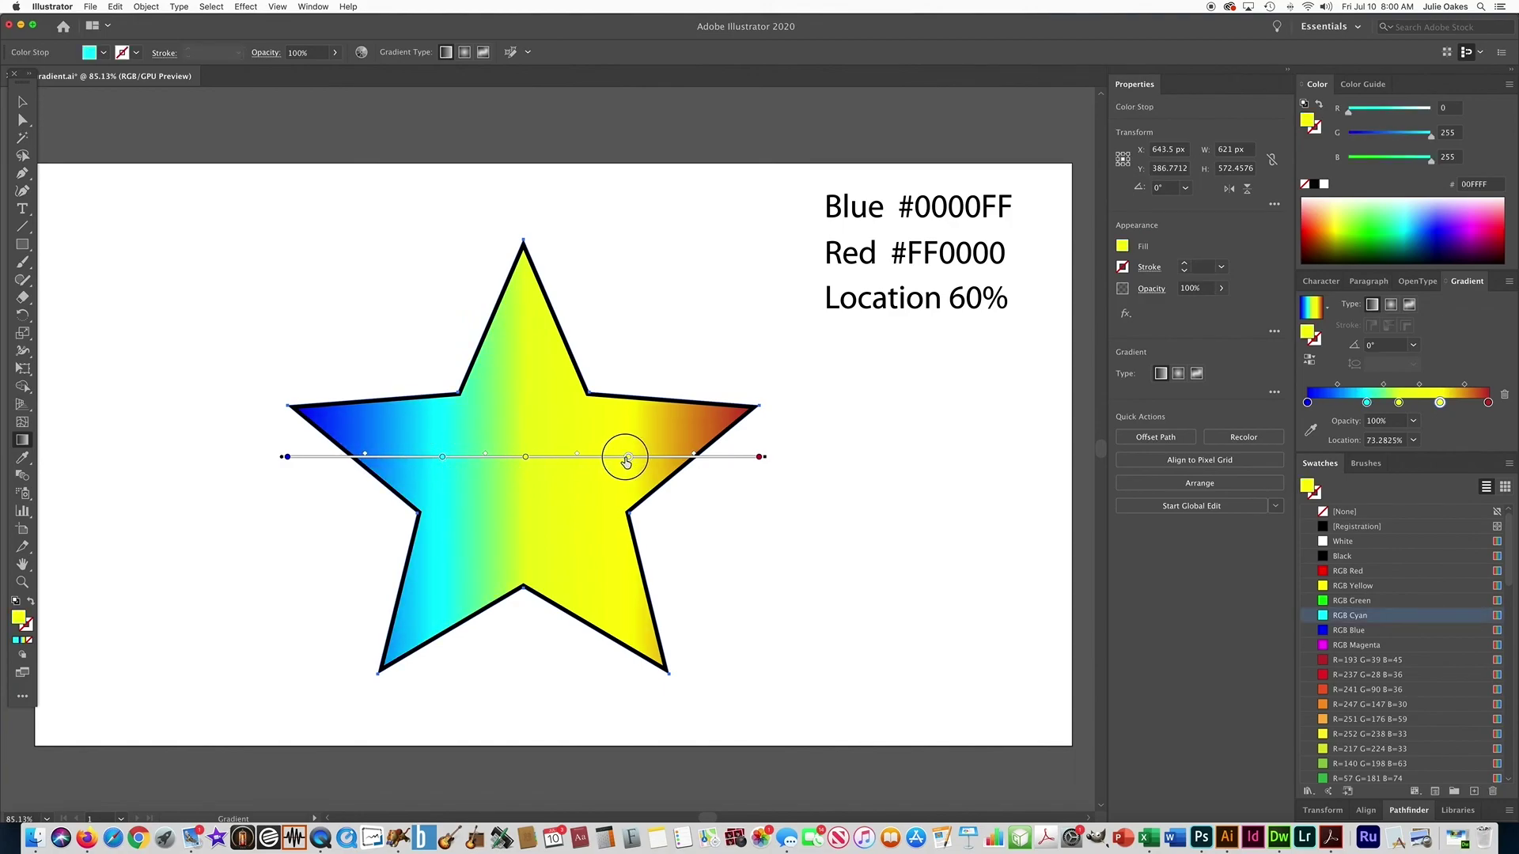
mouse_move(626, 459)
mouse_down()
mouse_move(588, 457)
mouse_move(647, 457)
mouse_up()
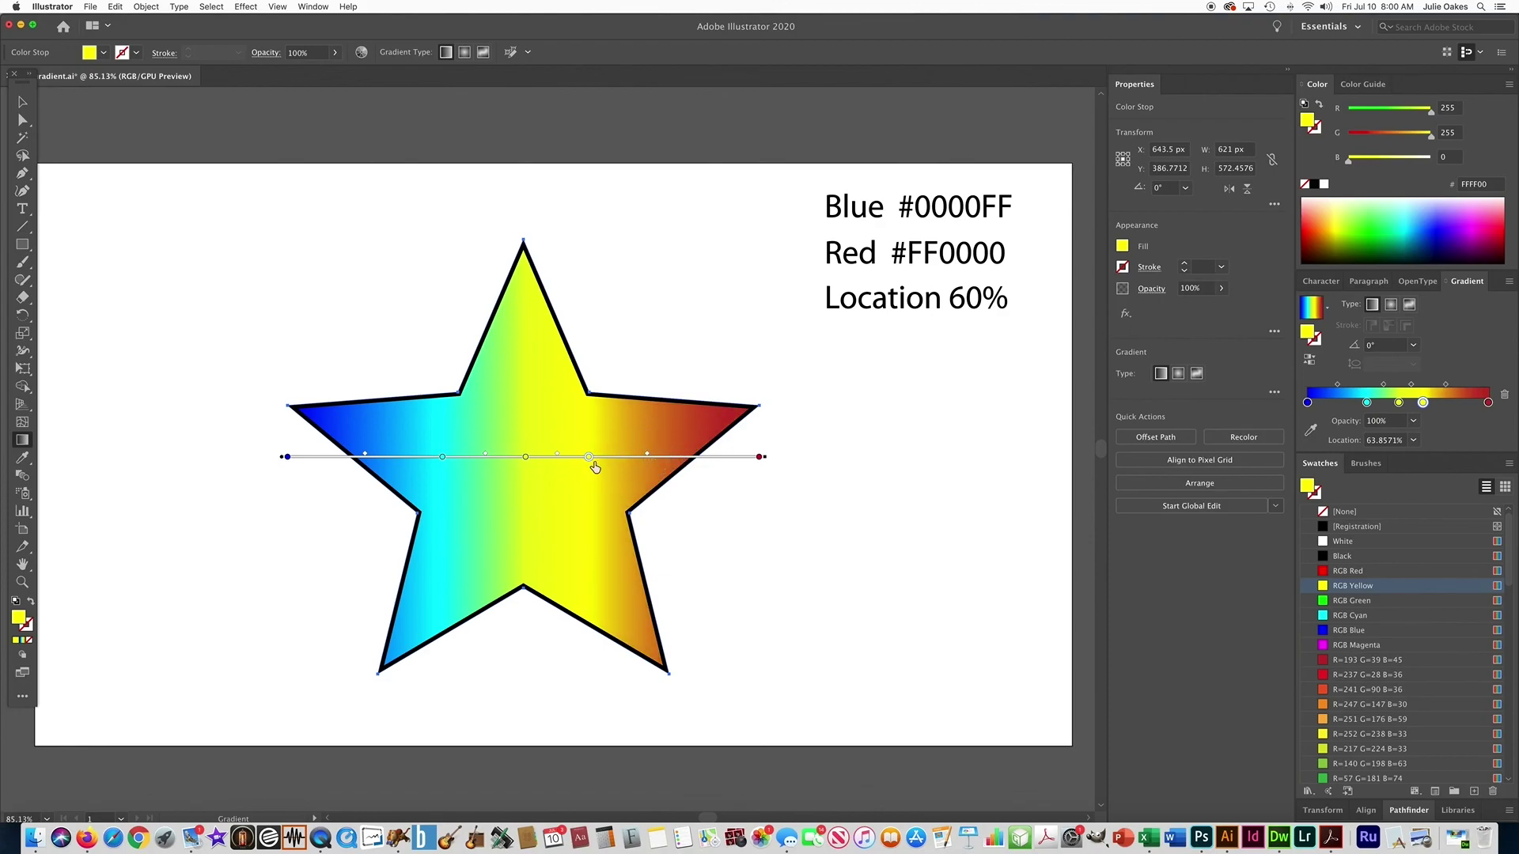
click(526, 458)
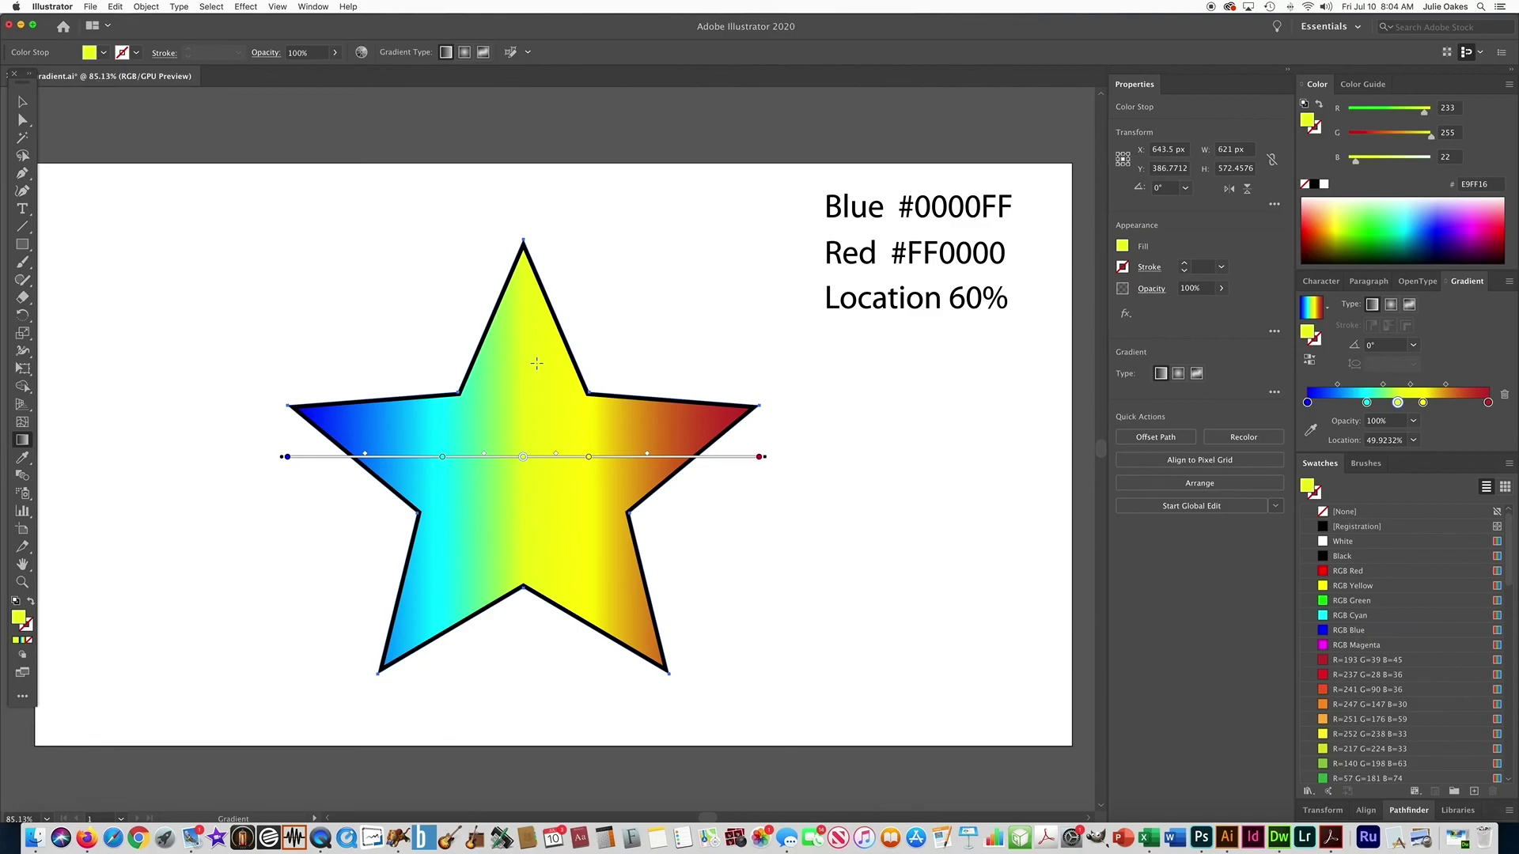
Step: Redraw the gradient across the star until it runs at -101.7829°, blue at the top
drag(544, 361, 449, 617)
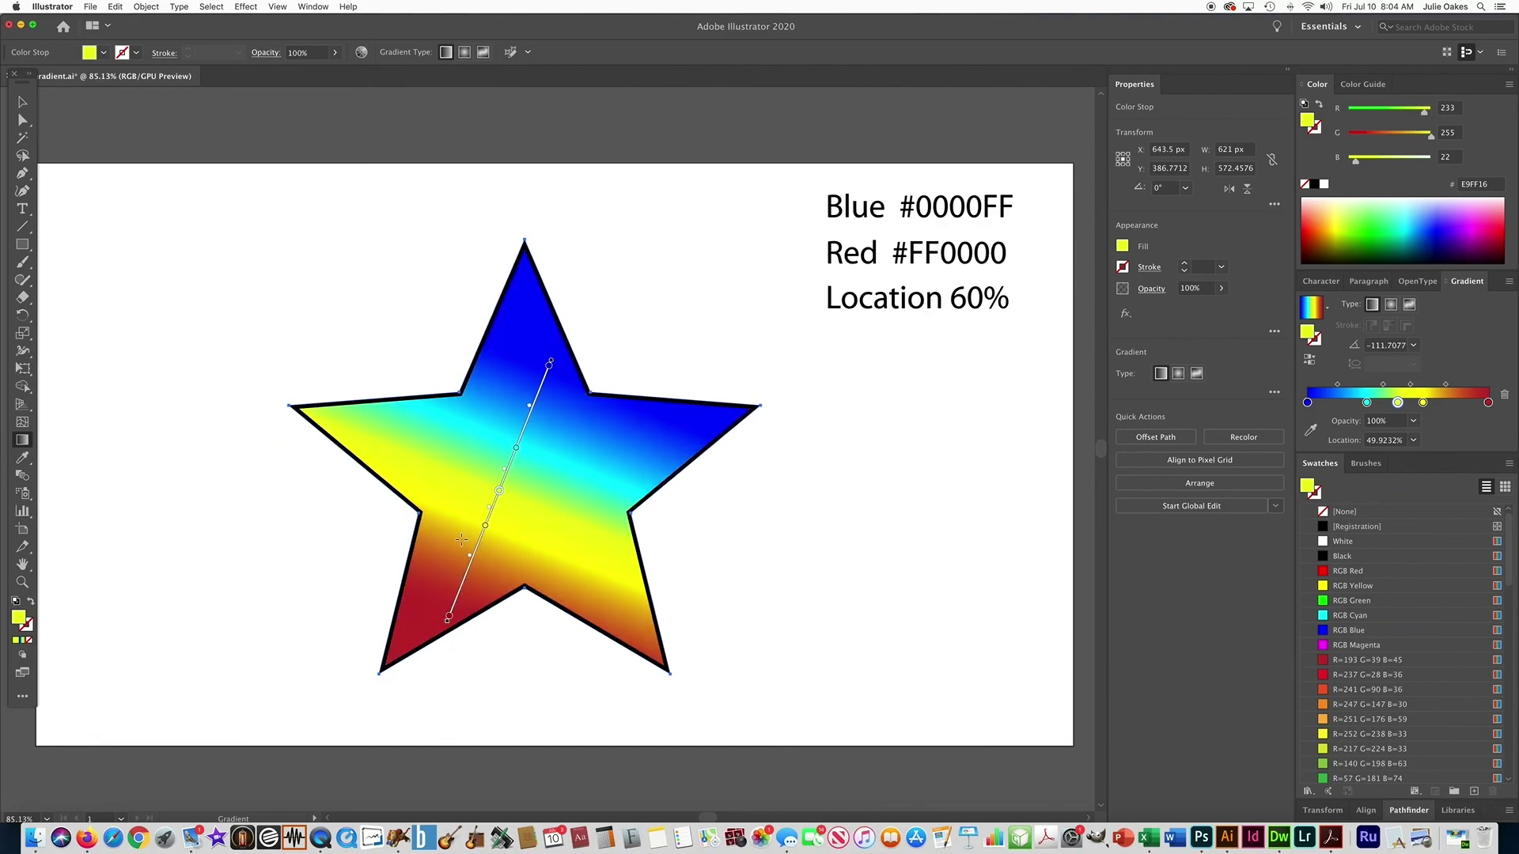
drag(590, 554, 367, 385)
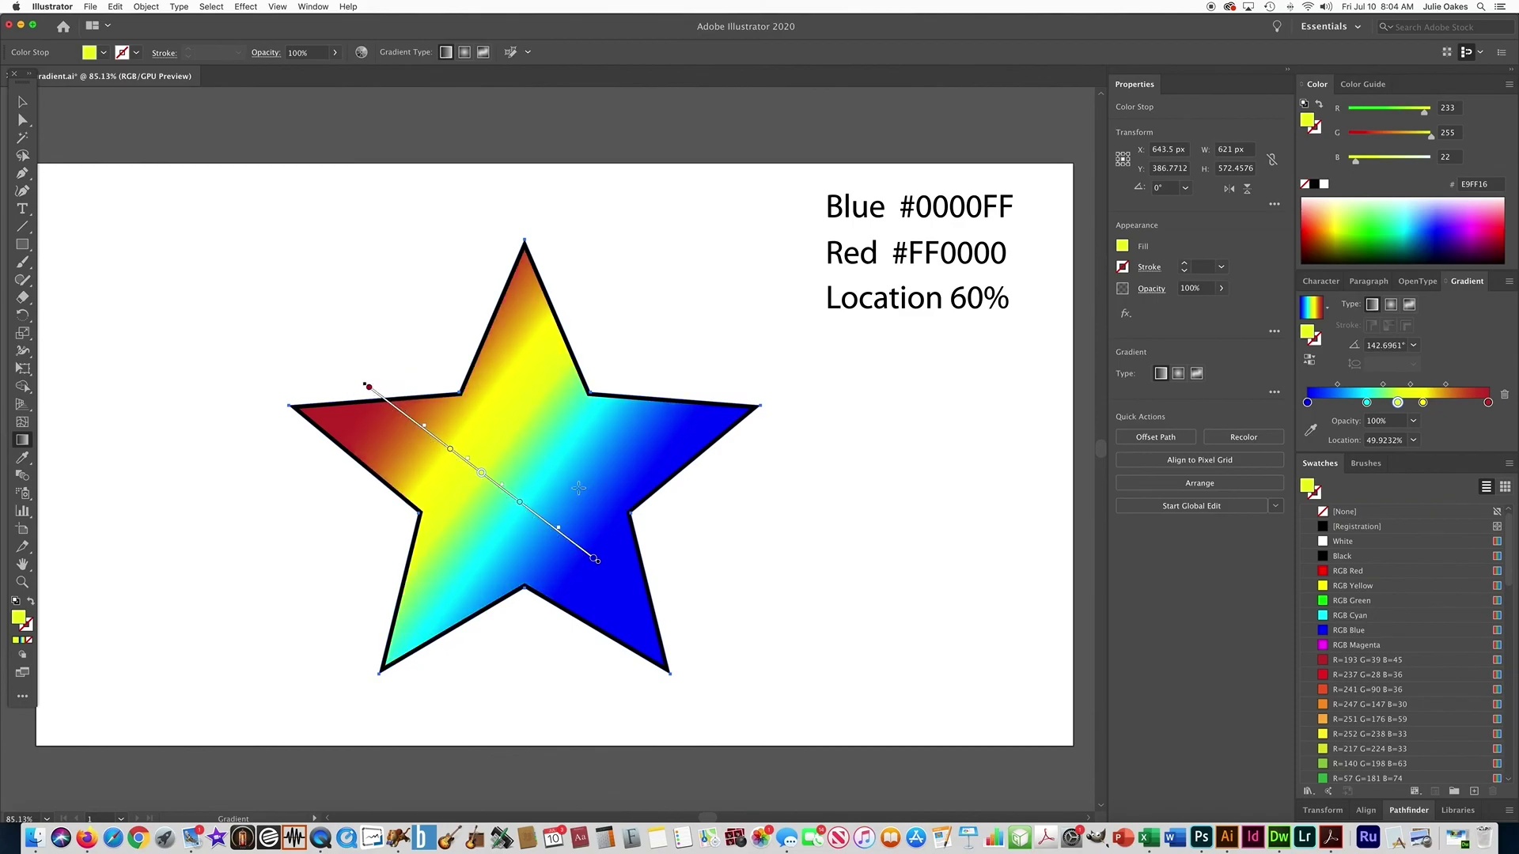
mouse_move(581, 489)
mouse_down()
mouse_move(504, 435)
mouse_move(463, 464)
mouse_up()
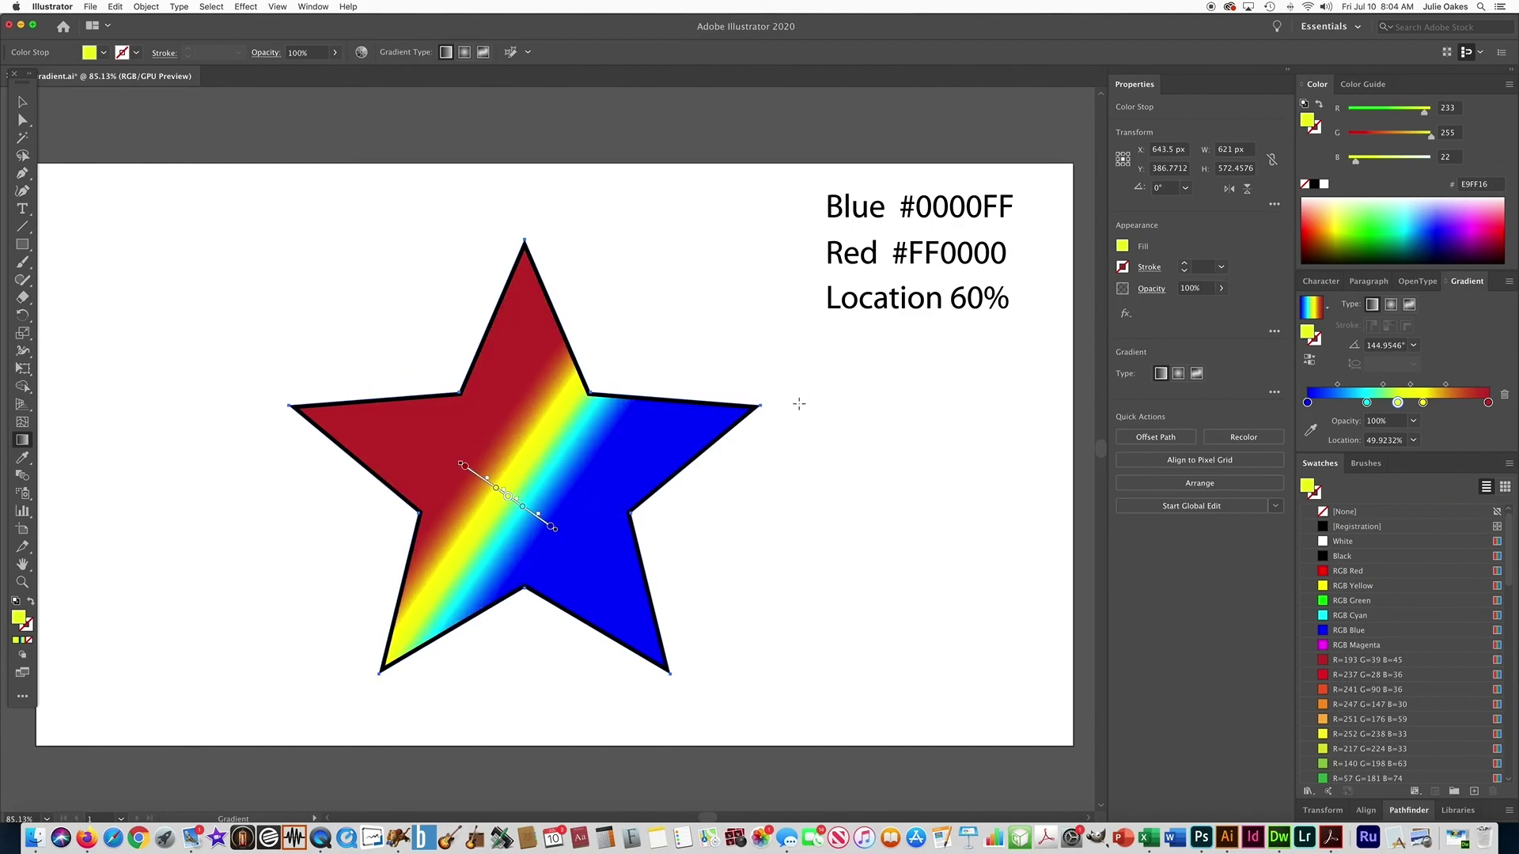
drag(516, 291, 468, 673)
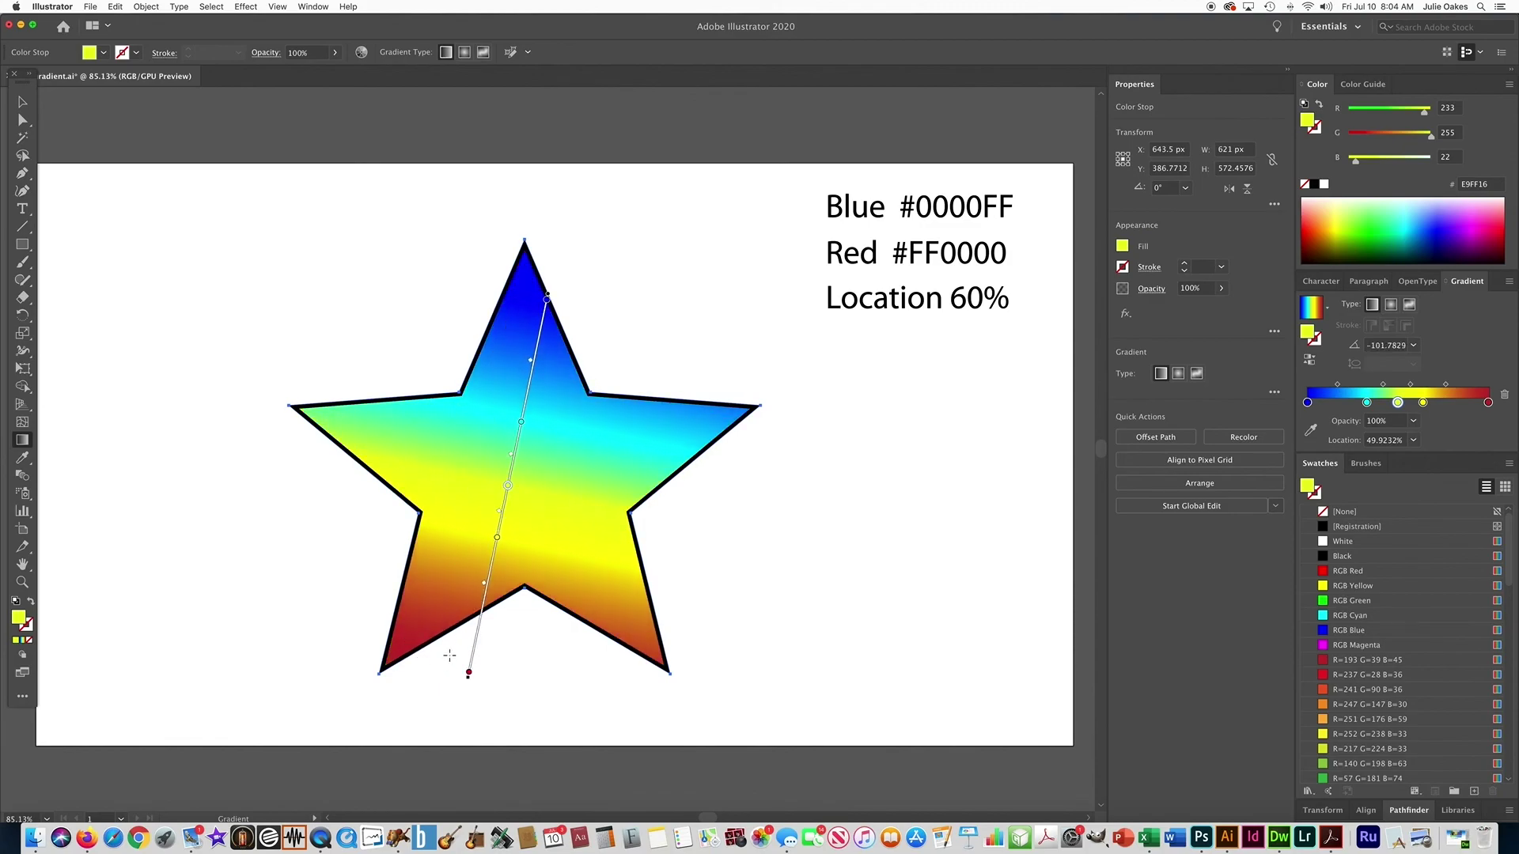